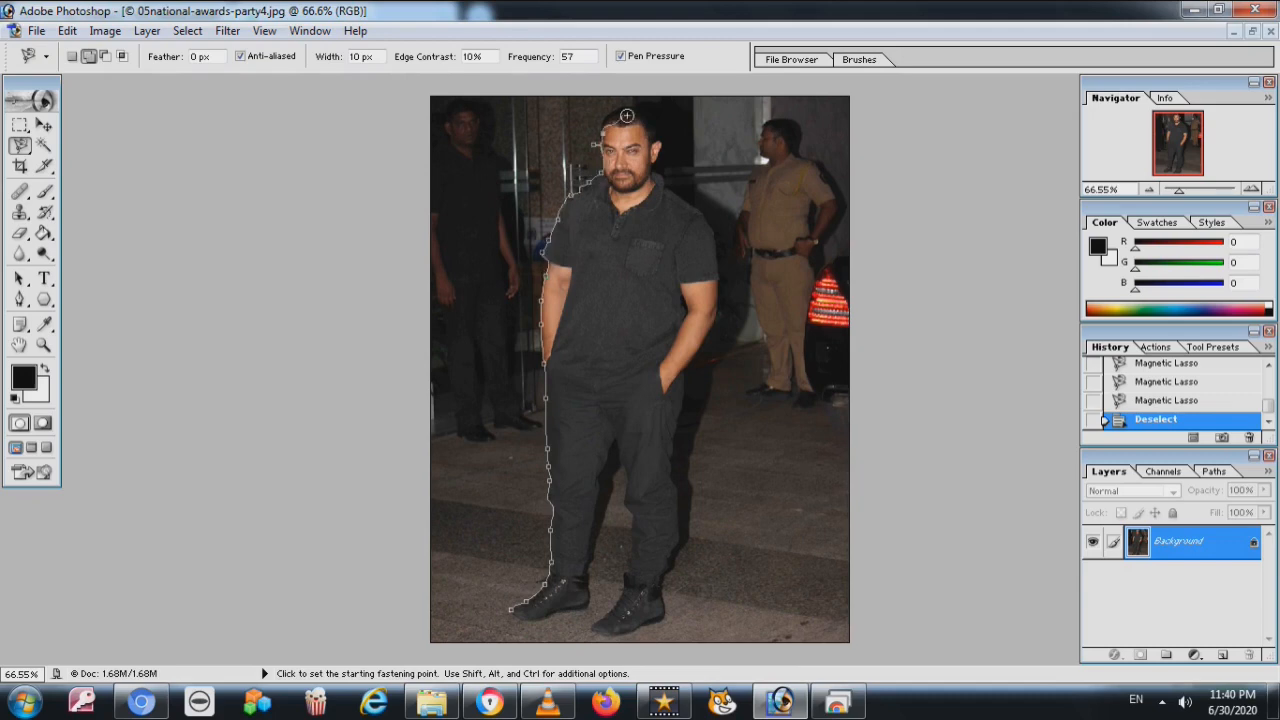
Step: Complete the Magnetic Lasso outline around the man in the foreground and add the rest of his front shoe to the selection
double_click(663, 157)
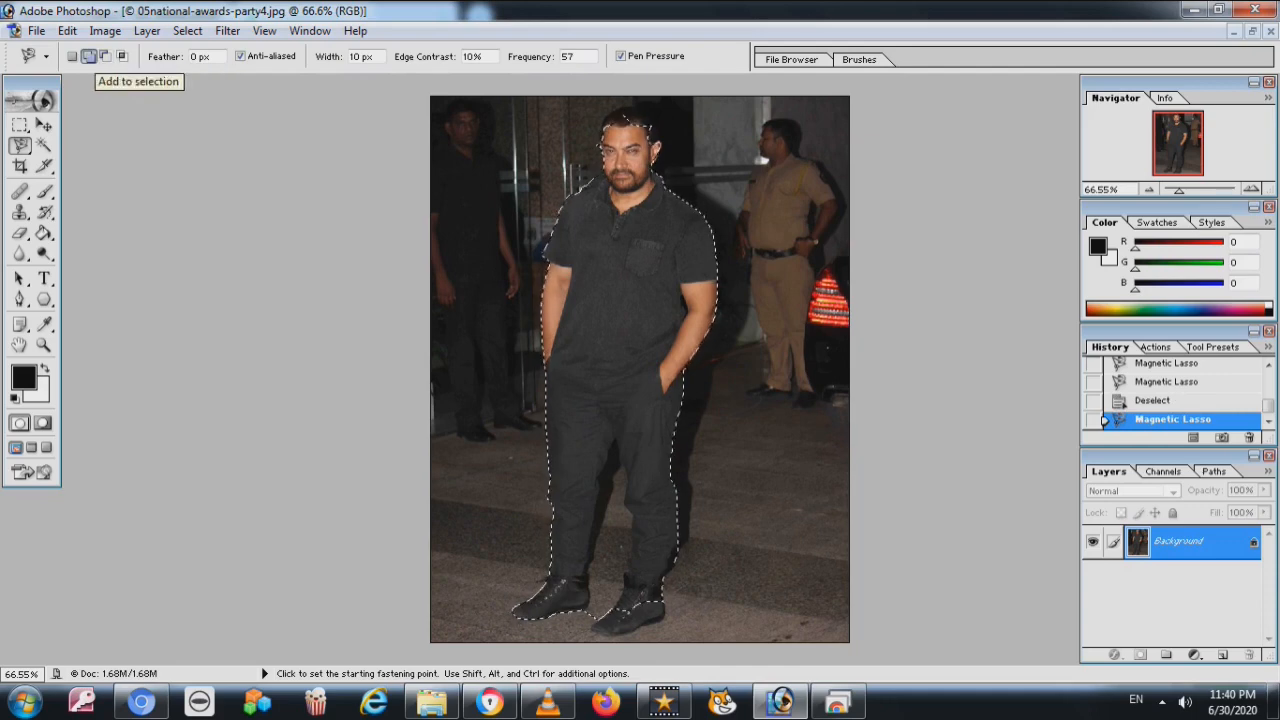
click(660, 600)
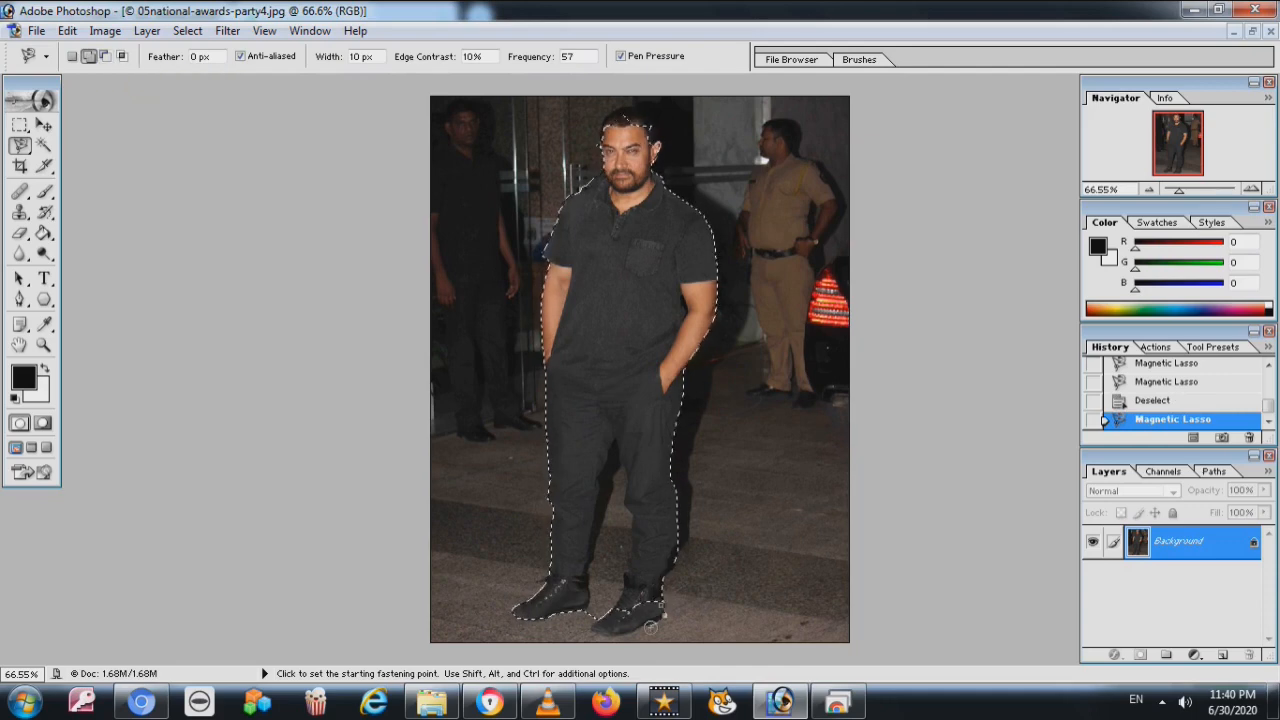
double_click(595, 619)
key(Escape)
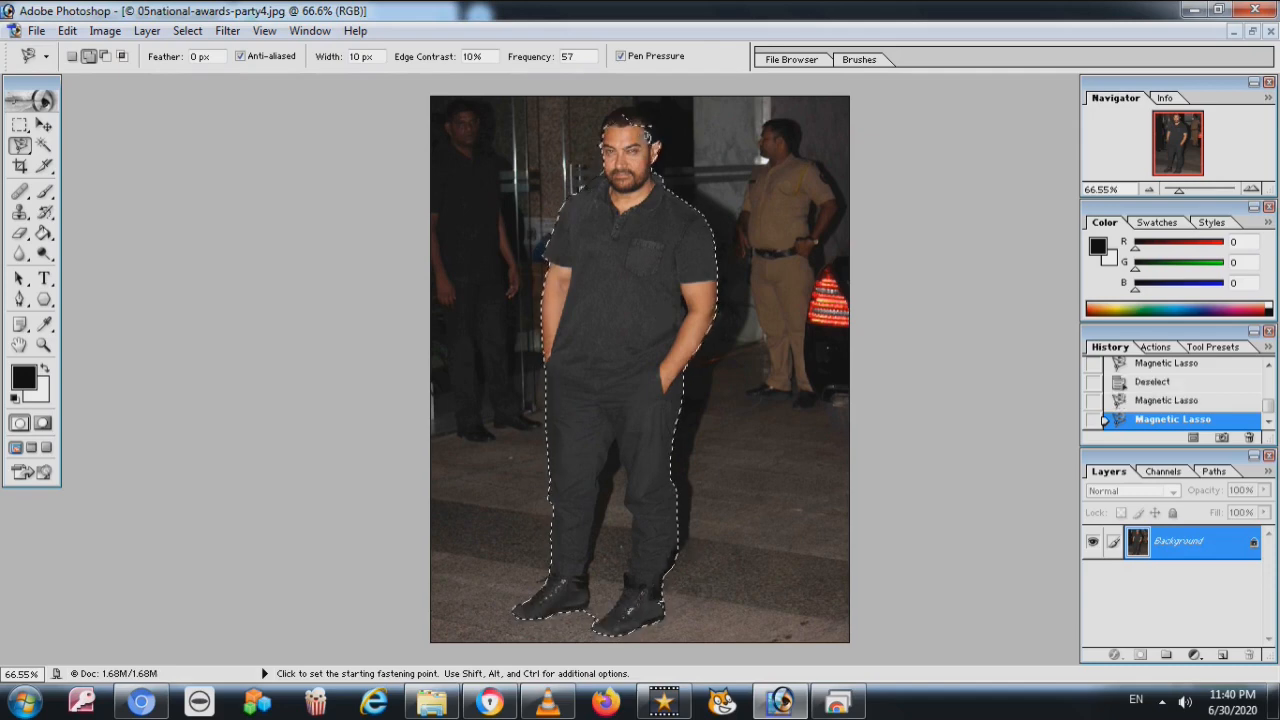
Step: Add the missing hair along the top of the man's head to the selection with the Magnetic Lasso
click(636, 113)
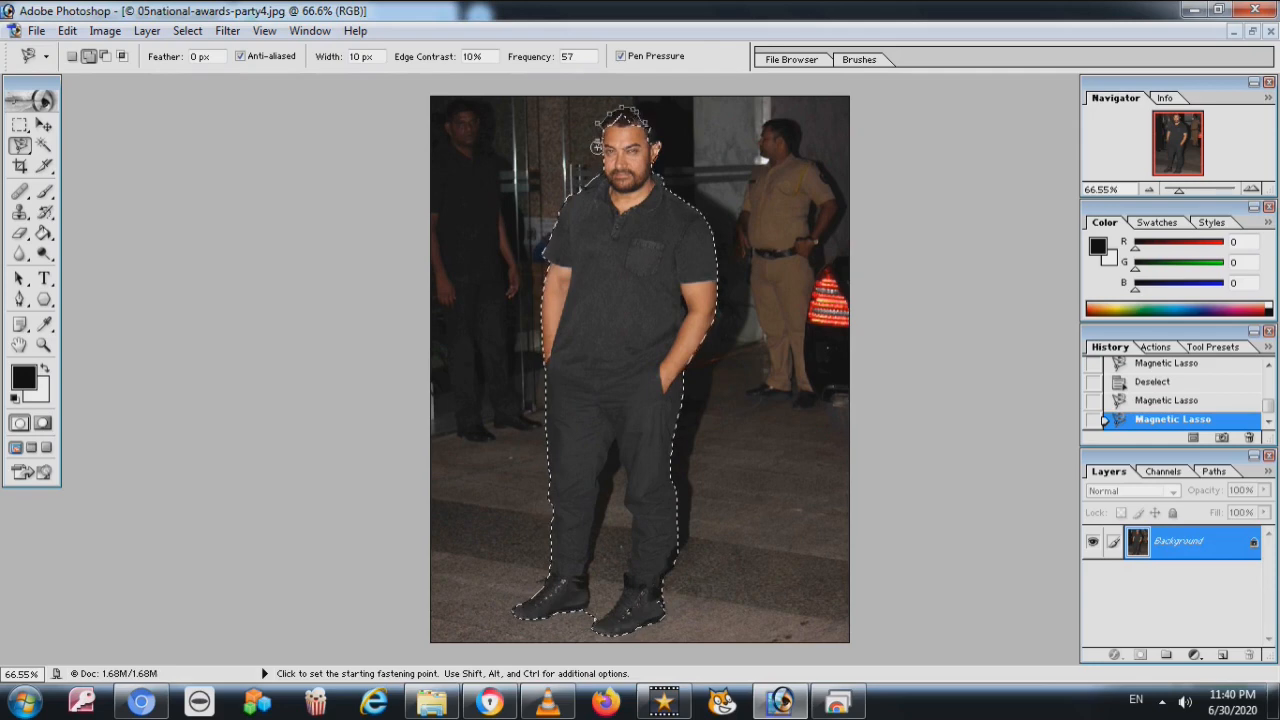
double_click(597, 143)
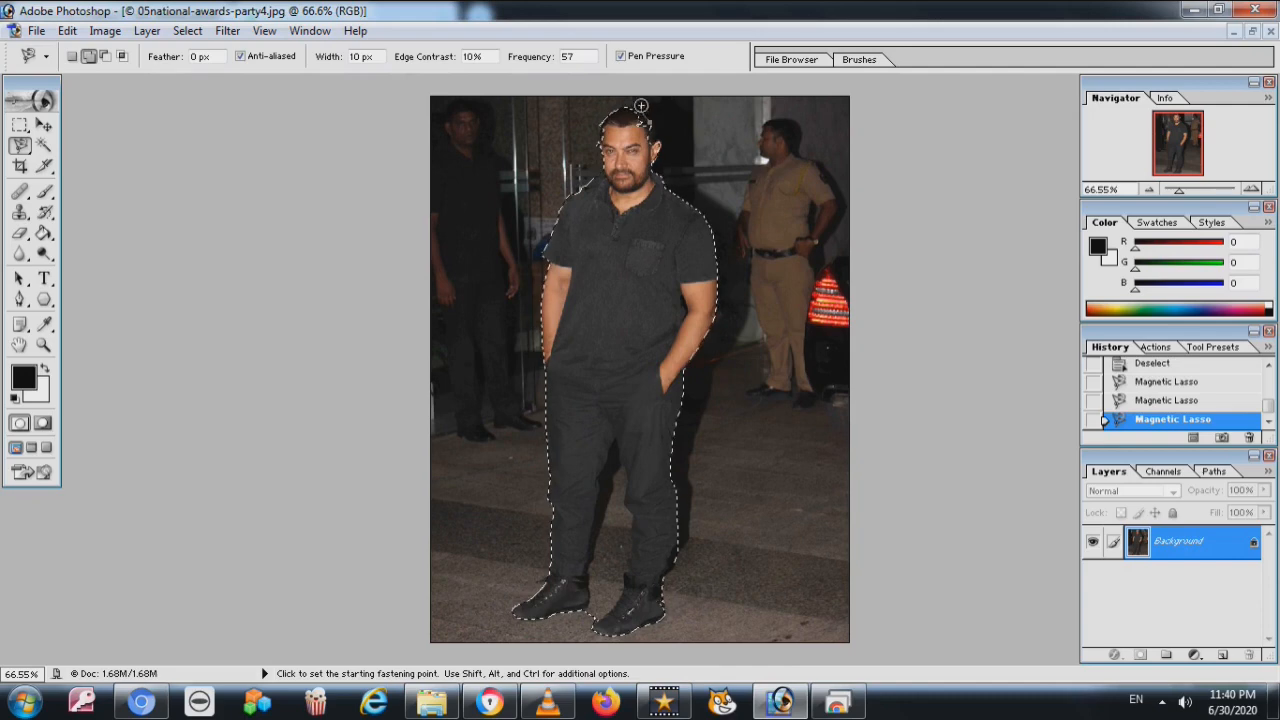
click(605, 123)
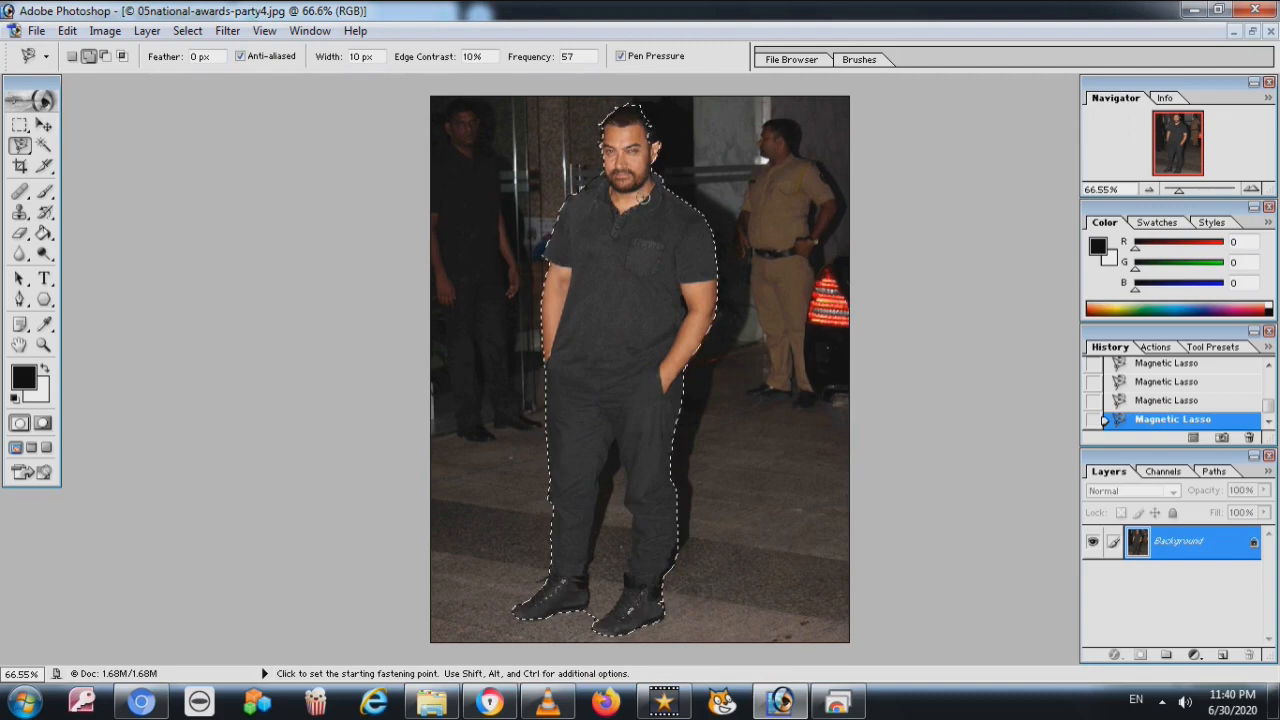
Step: Subtract the gap between the man's legs from the selection with the Magnetic Lasso
click(105, 56)
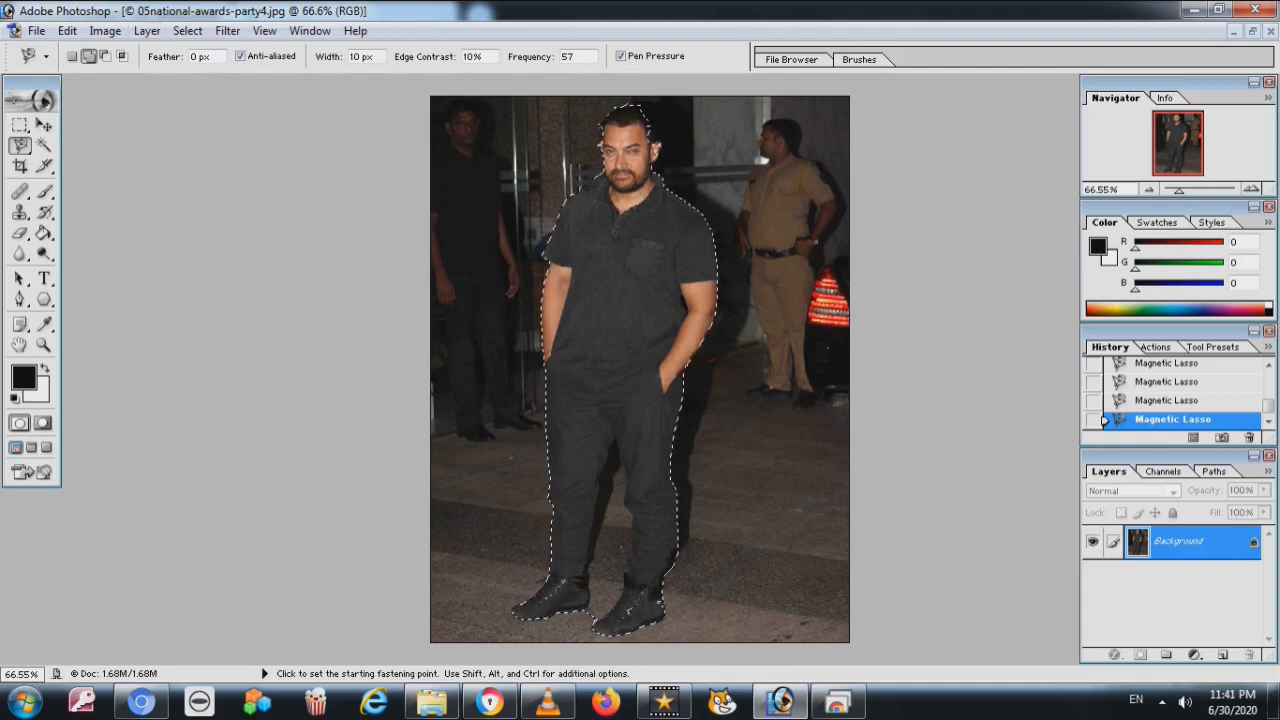
click(594, 605)
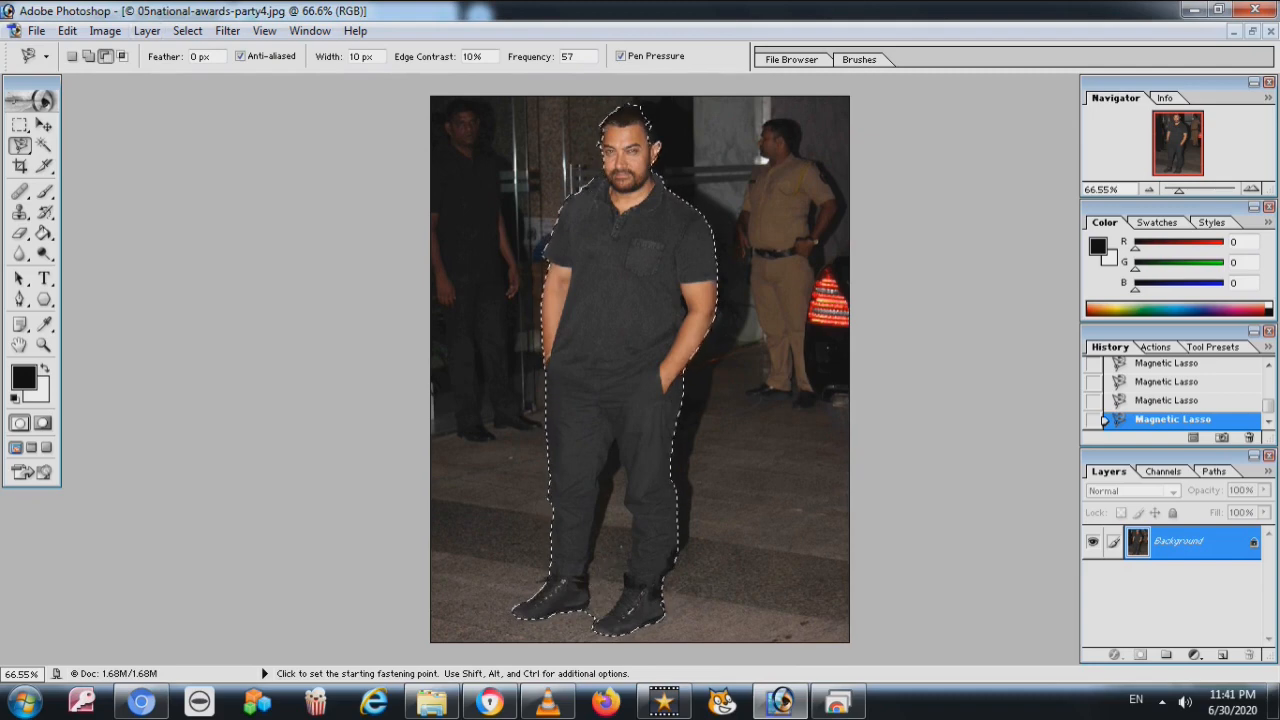
click(594, 596)
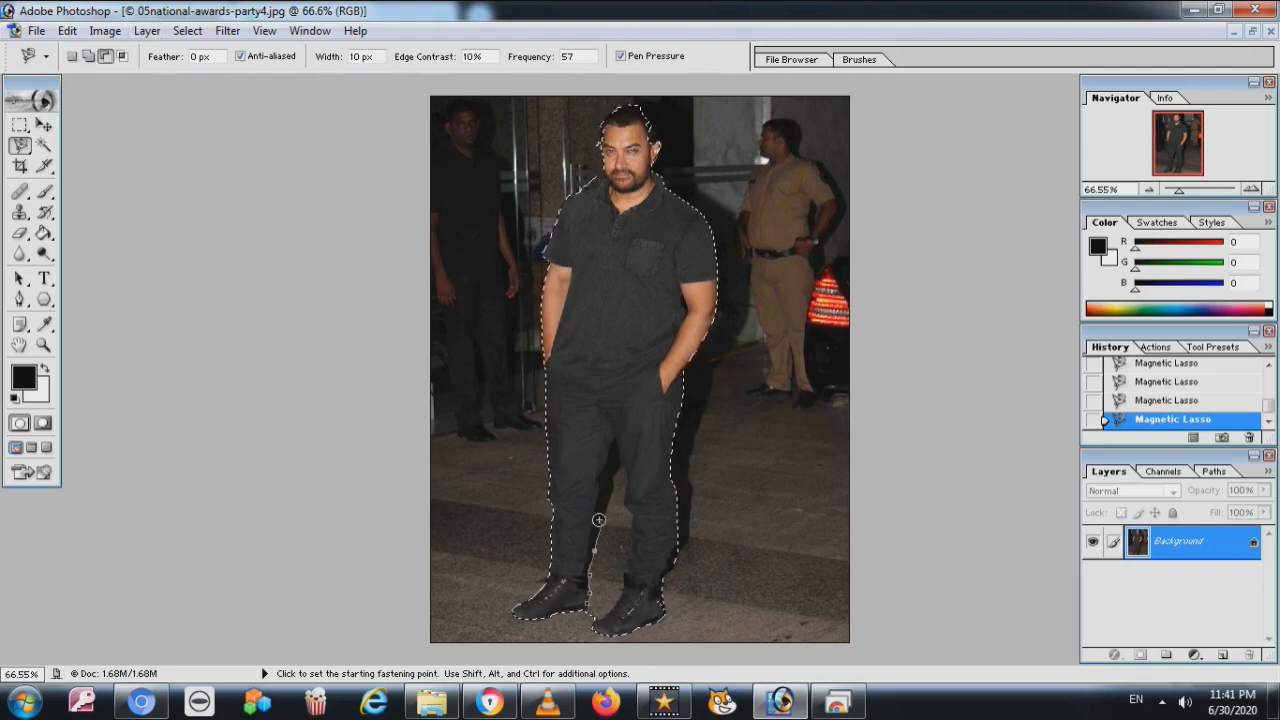
click(591, 613)
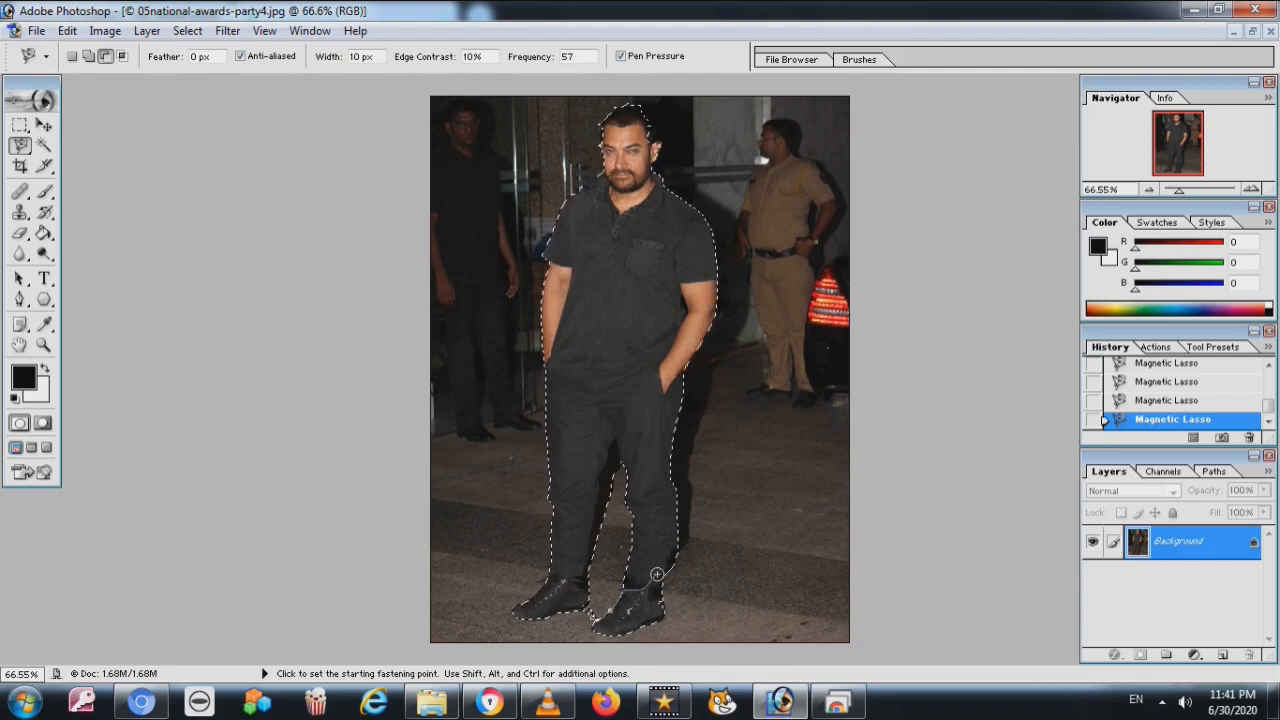
Step: Cut the selected man out of the photo
key(ctrl+c)
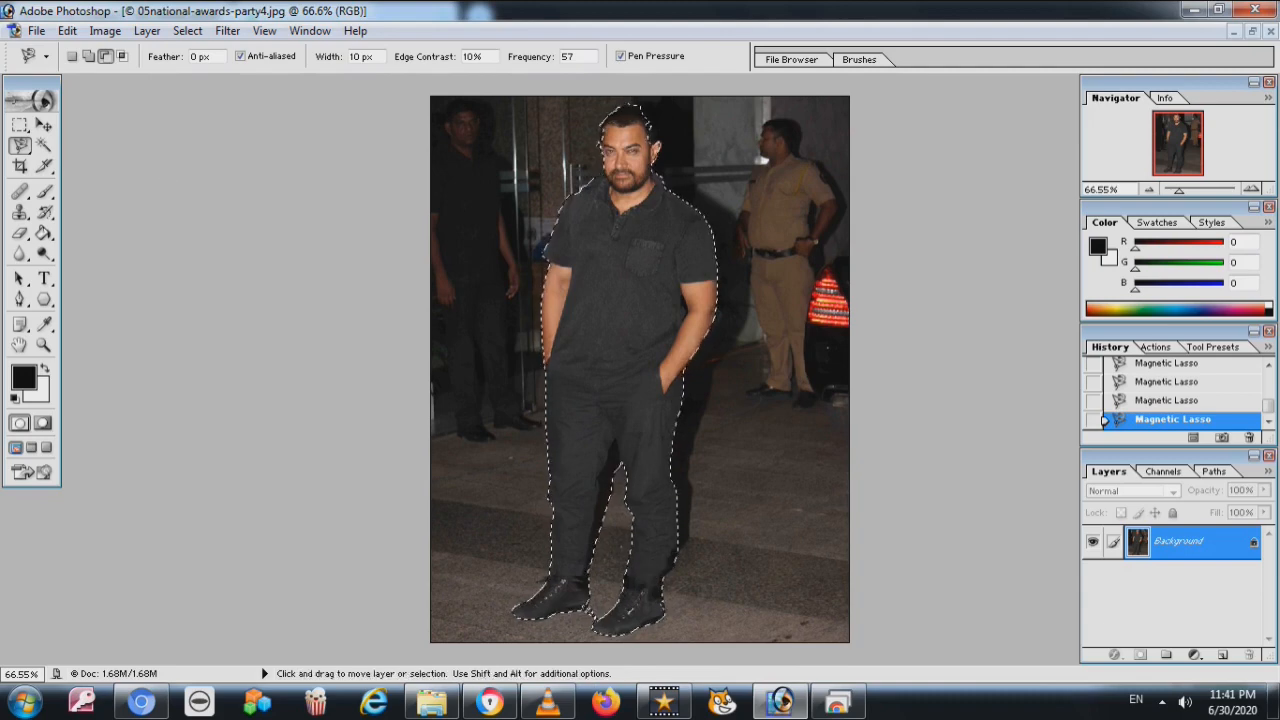
key(ctrl+x)
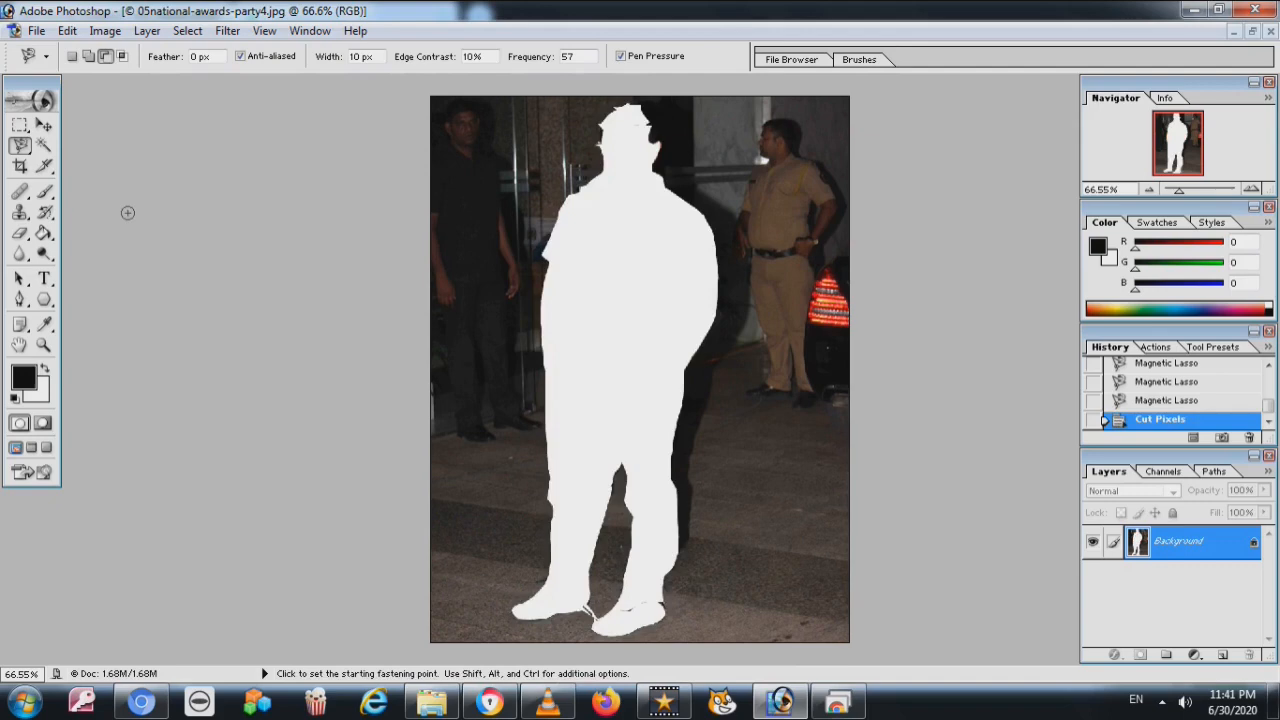
Step: Create a new blank document 600 pixels wide and 600 pixels high
key(ctrl+n)
click(613, 308)
double_click(607, 308)
text(600)
key(Tab)
text(60)
text(0)
key(Return)
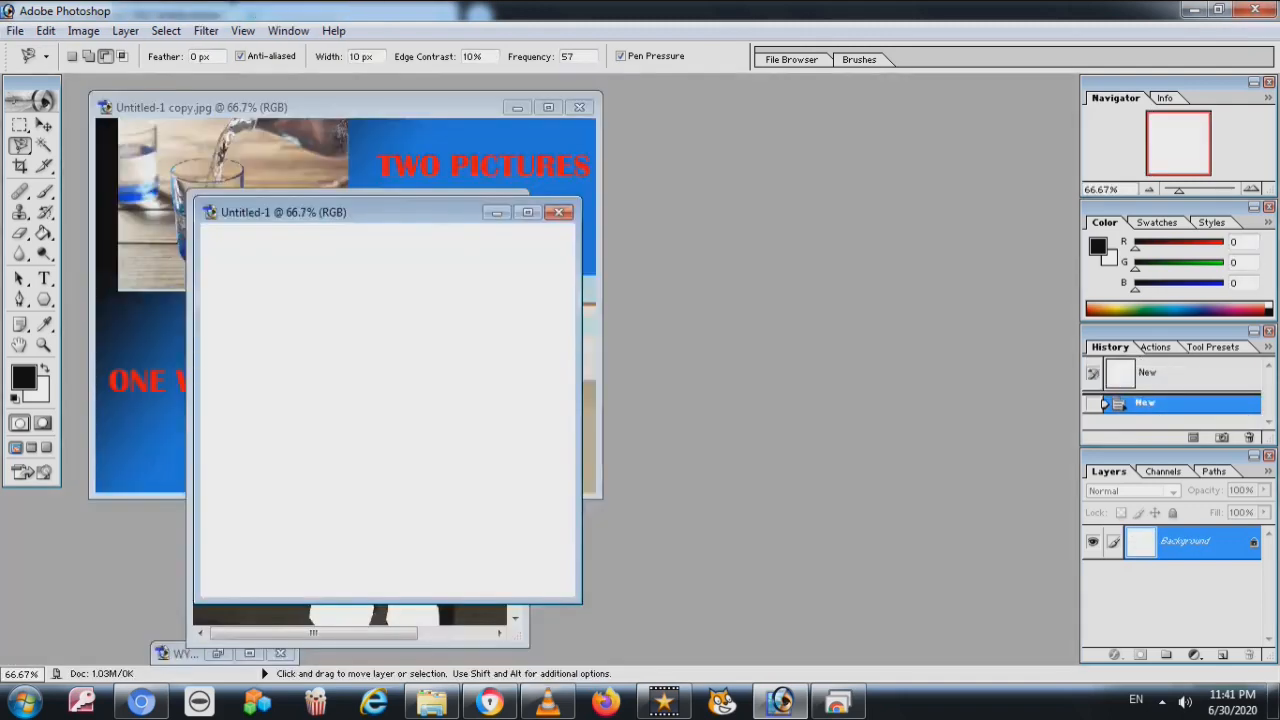
Step: Paste the cut-out man into the new document and maximize its window
key(ctrl+v)
click(522, 215)
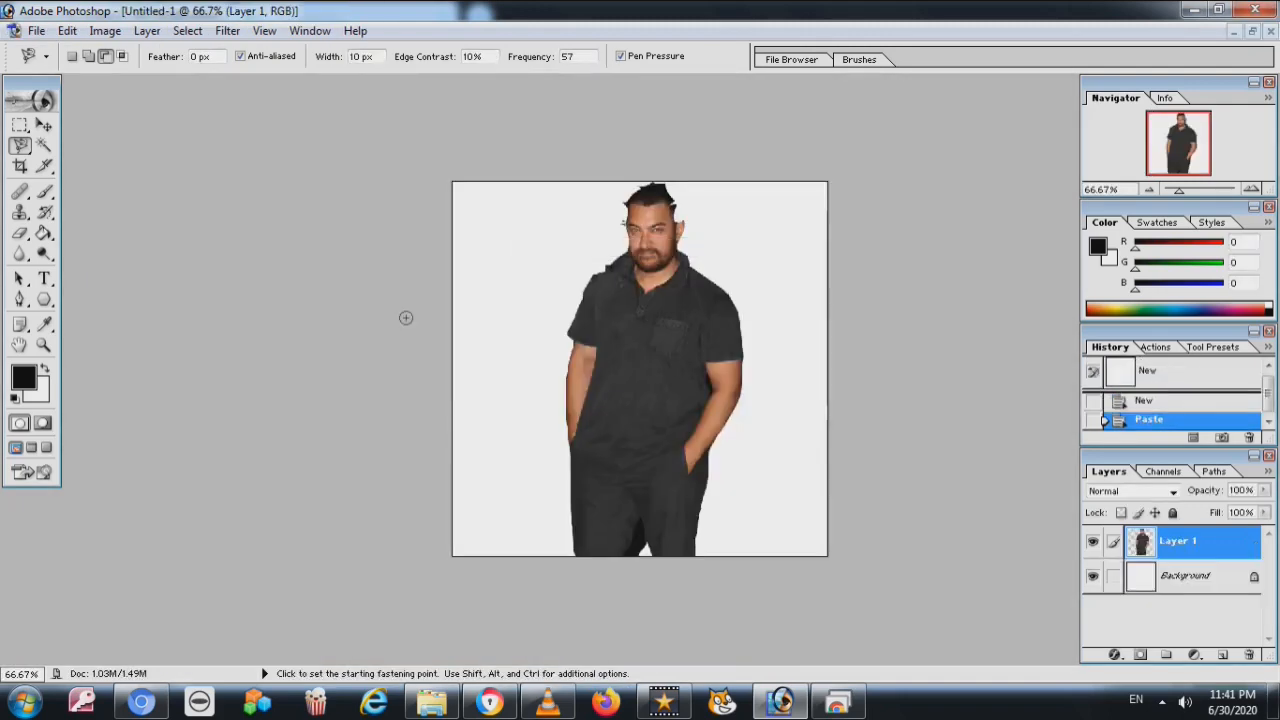
Step: Undo the paste in the new document and the cut in the source photo, and maximize the photo's window
key(ctrl+z)
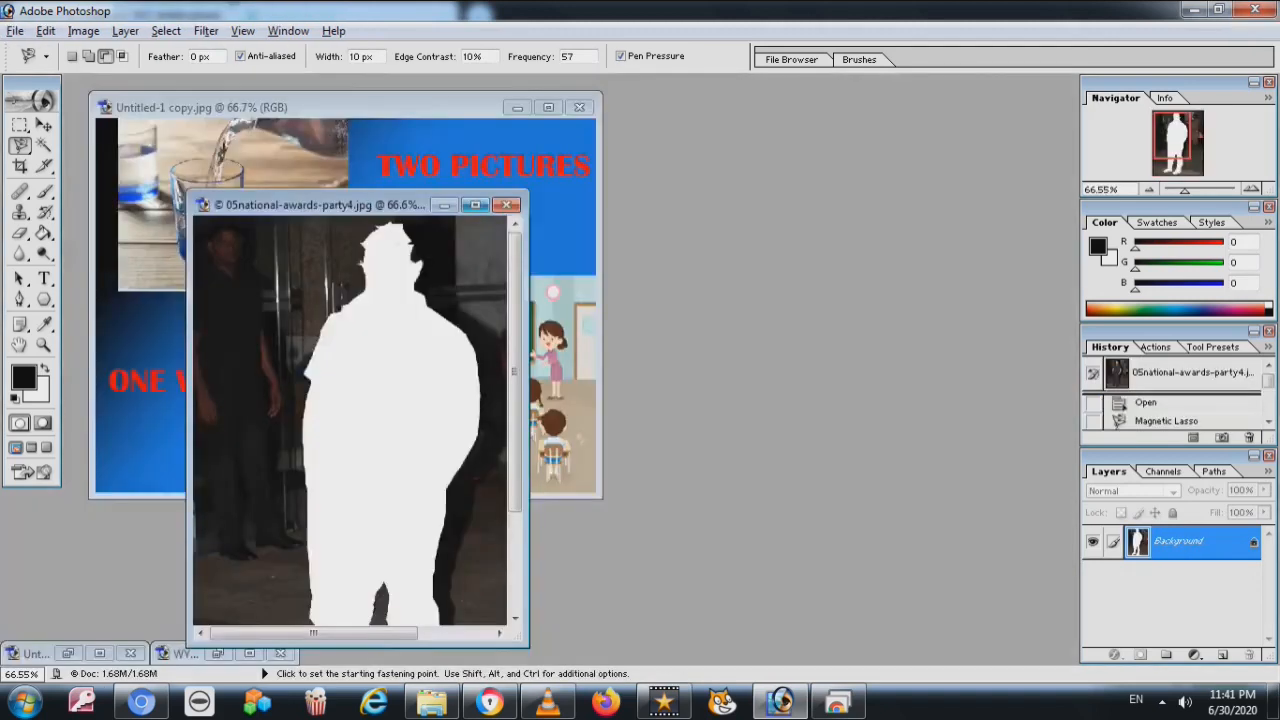
click(475, 205)
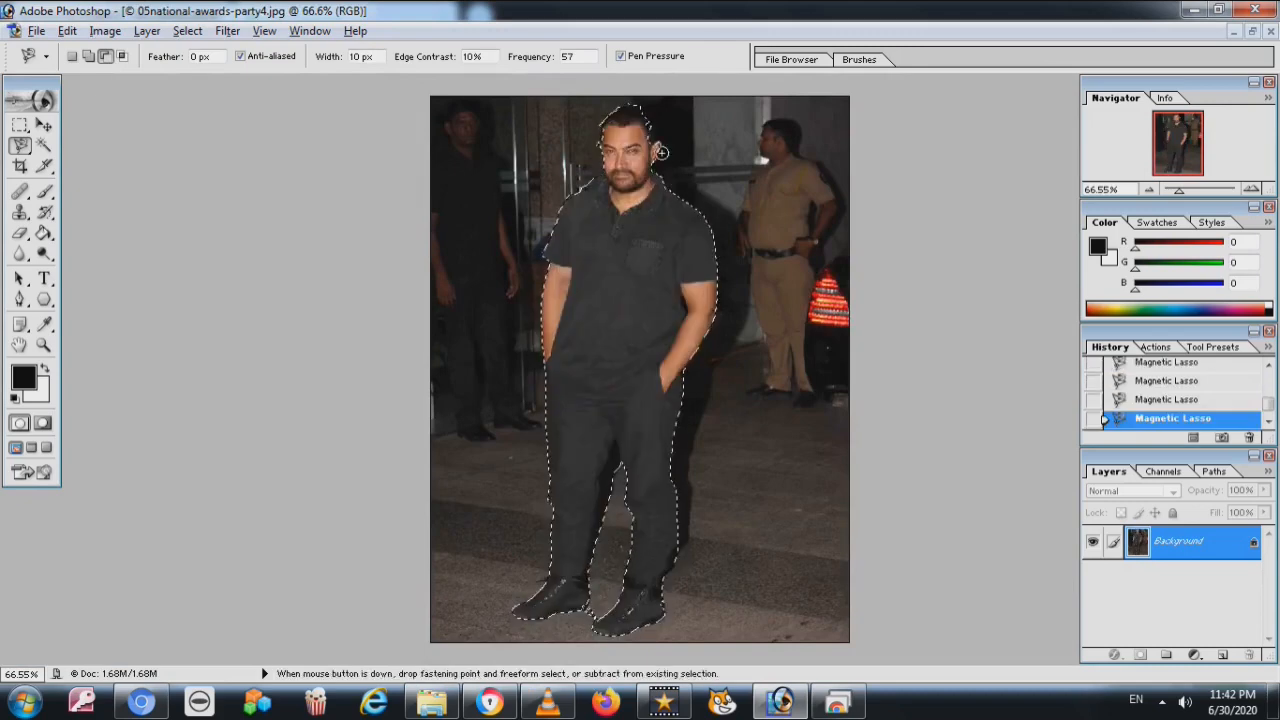
Step: Add the missed hair between the man's visible ear and the crown of his head to the selection
scroll(661, 152, up, 3)
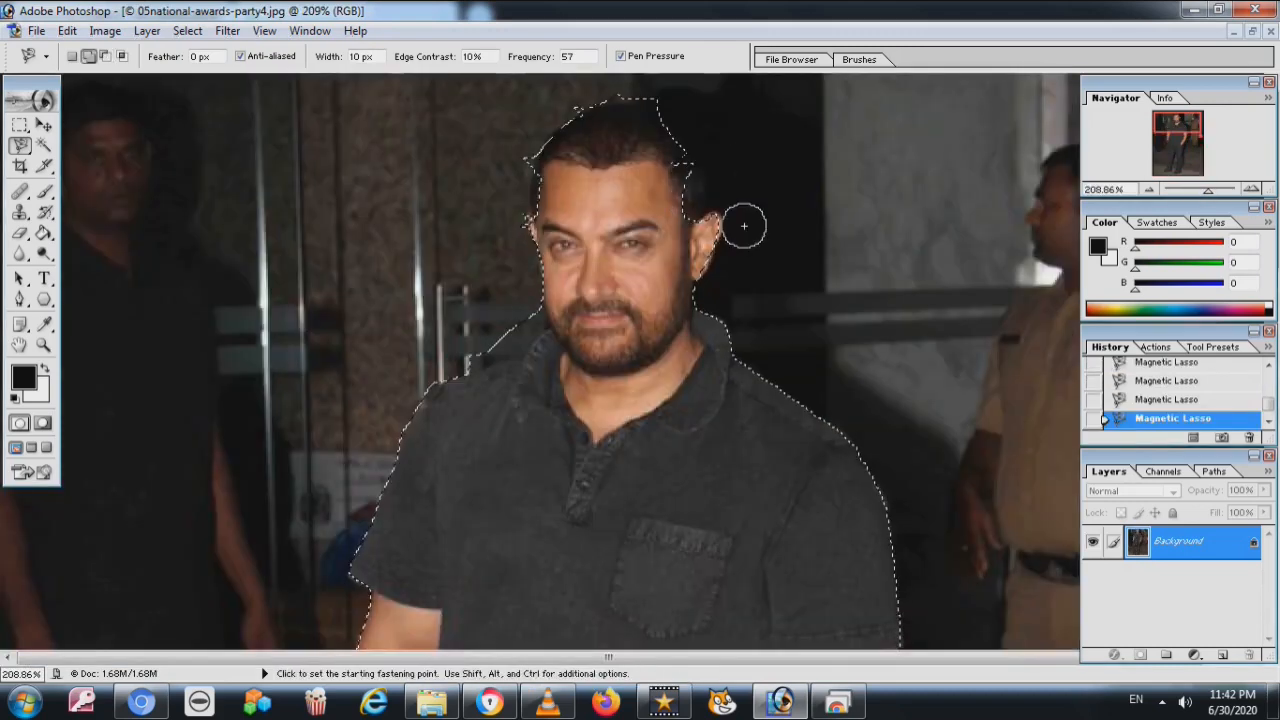
click(712, 213)
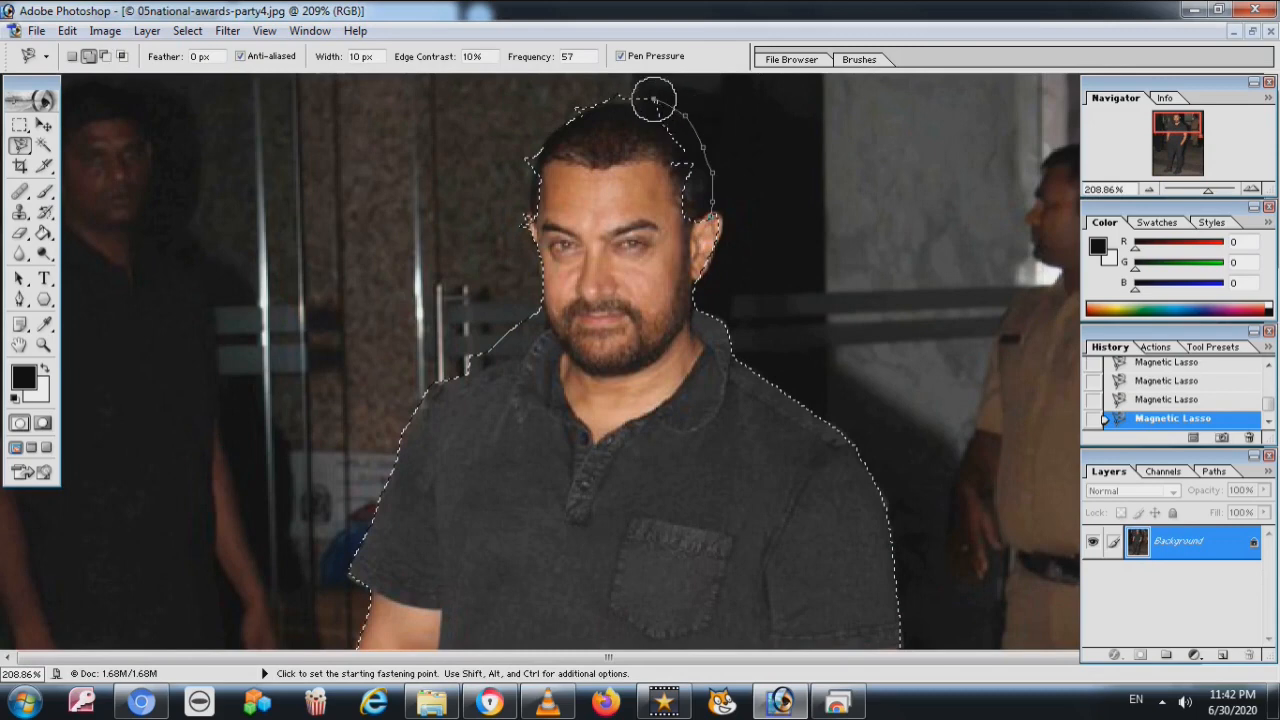
double_click(653, 100)
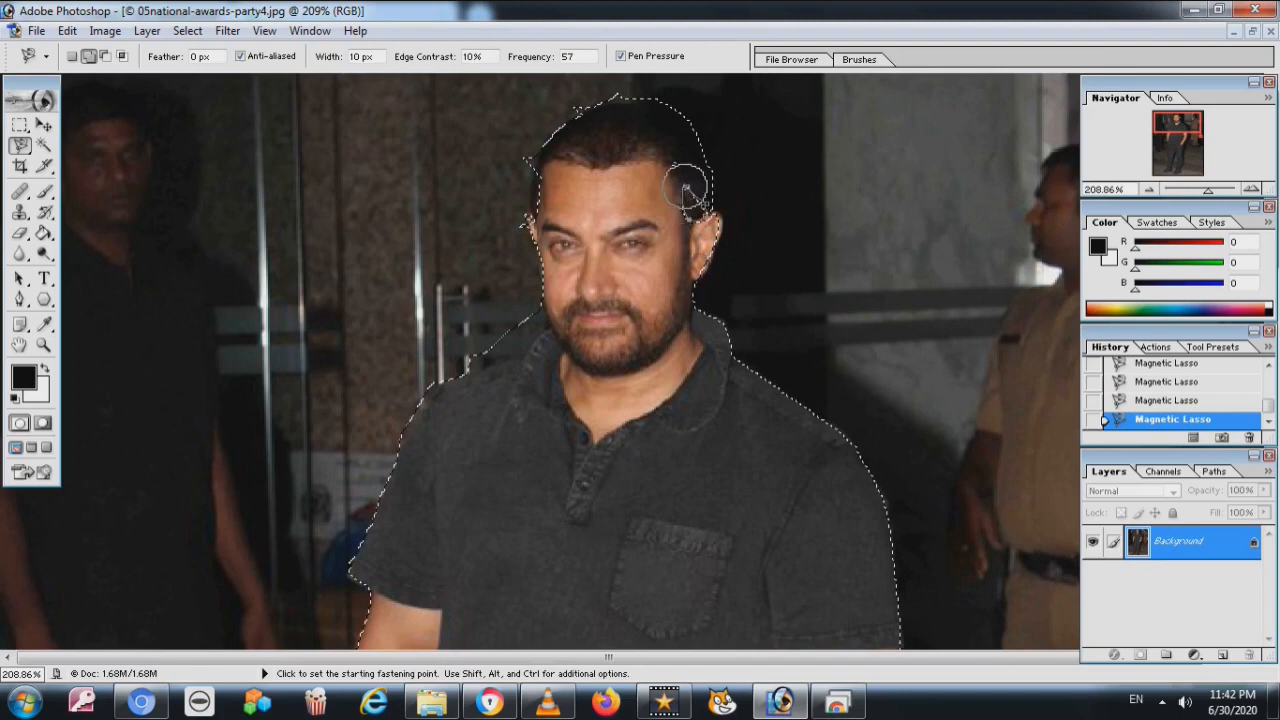
Step: Subtract the patch of ground between the man's two shoes from the selection
scroll(551, 265, down, 5)
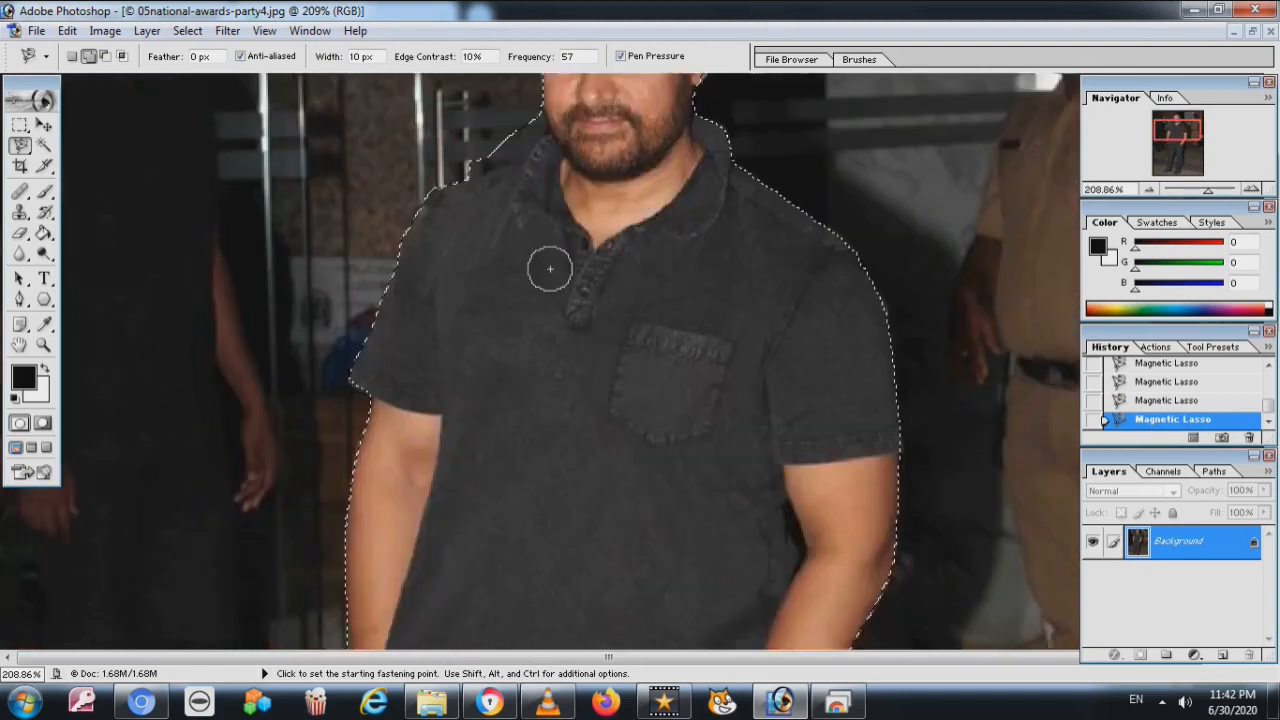
scroll(551, 265, up, 2)
scroll(551, 265, down, 5)
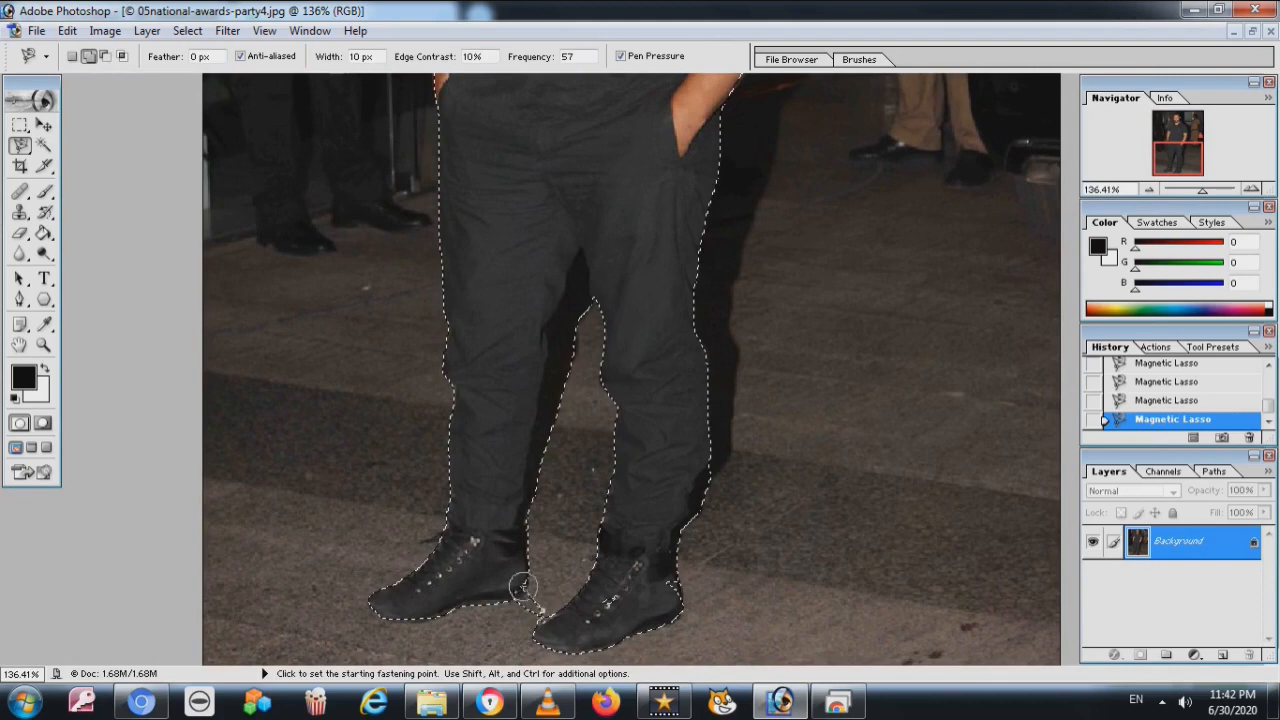
key(shift)
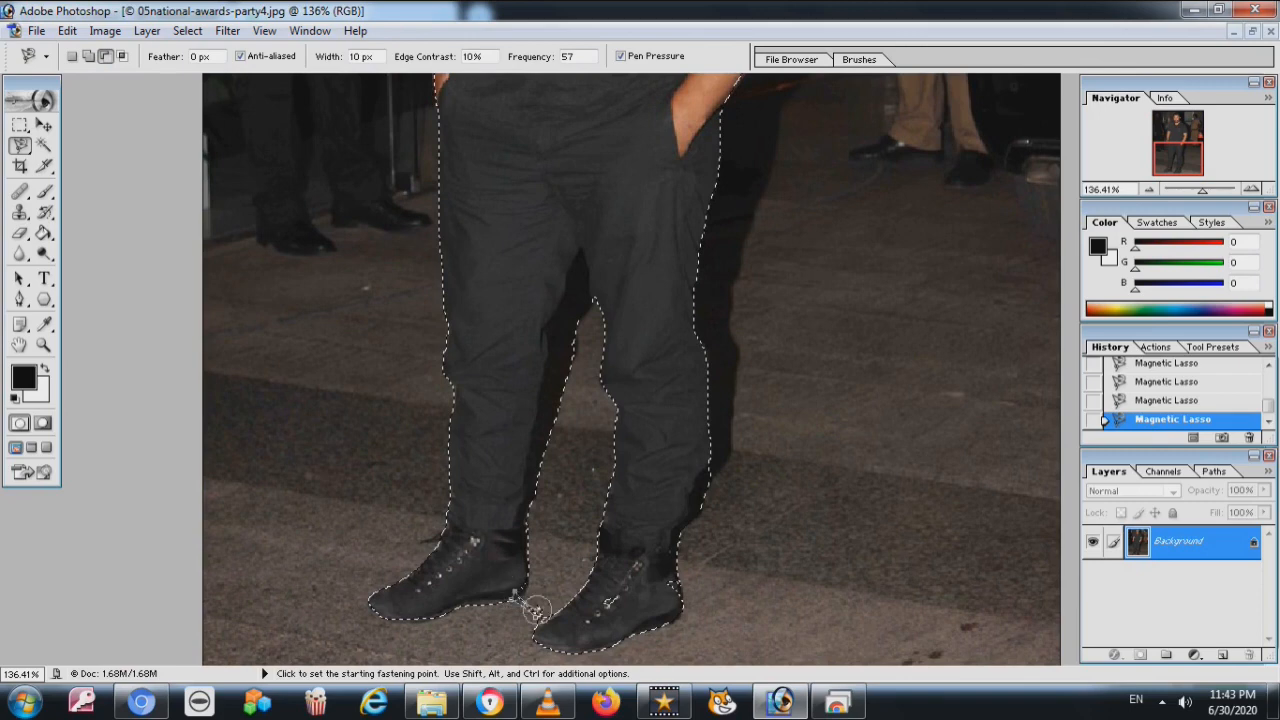
Step: Cut the refined selection of the man from the photo and paste it into the blank Untitled-1 document
key(ctrl+0)
key(v)
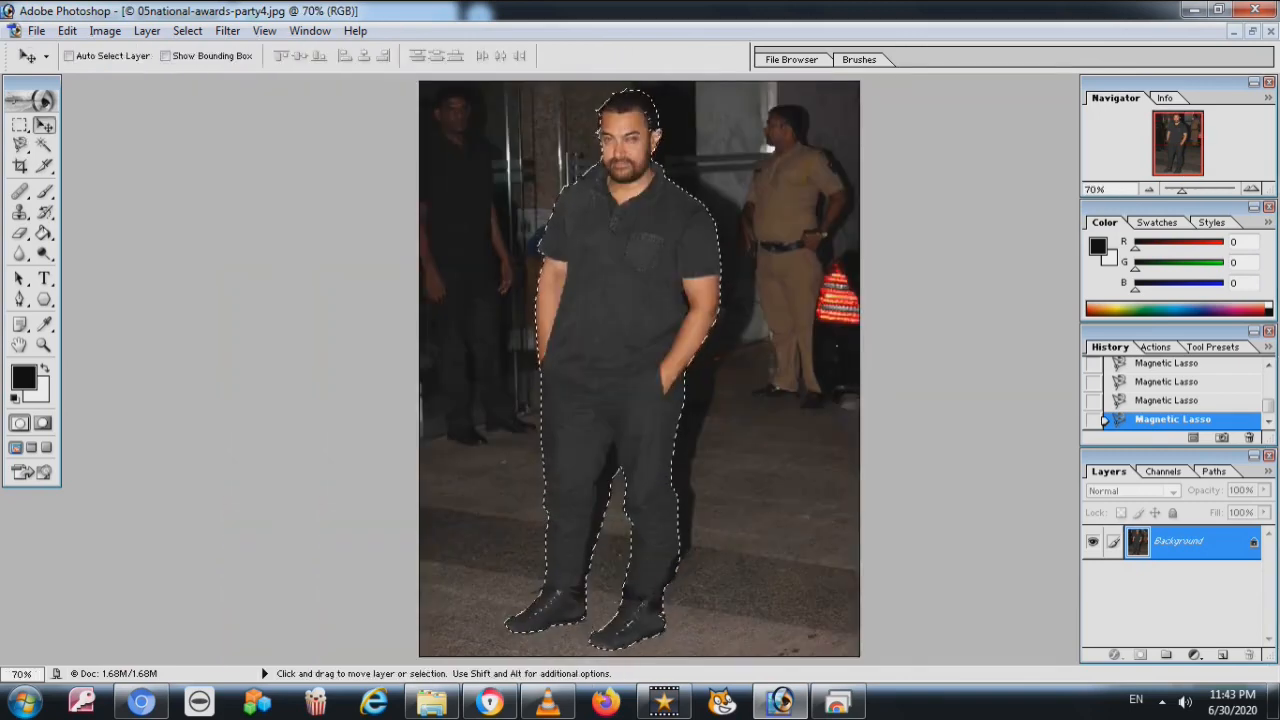
key(ctrl+x)
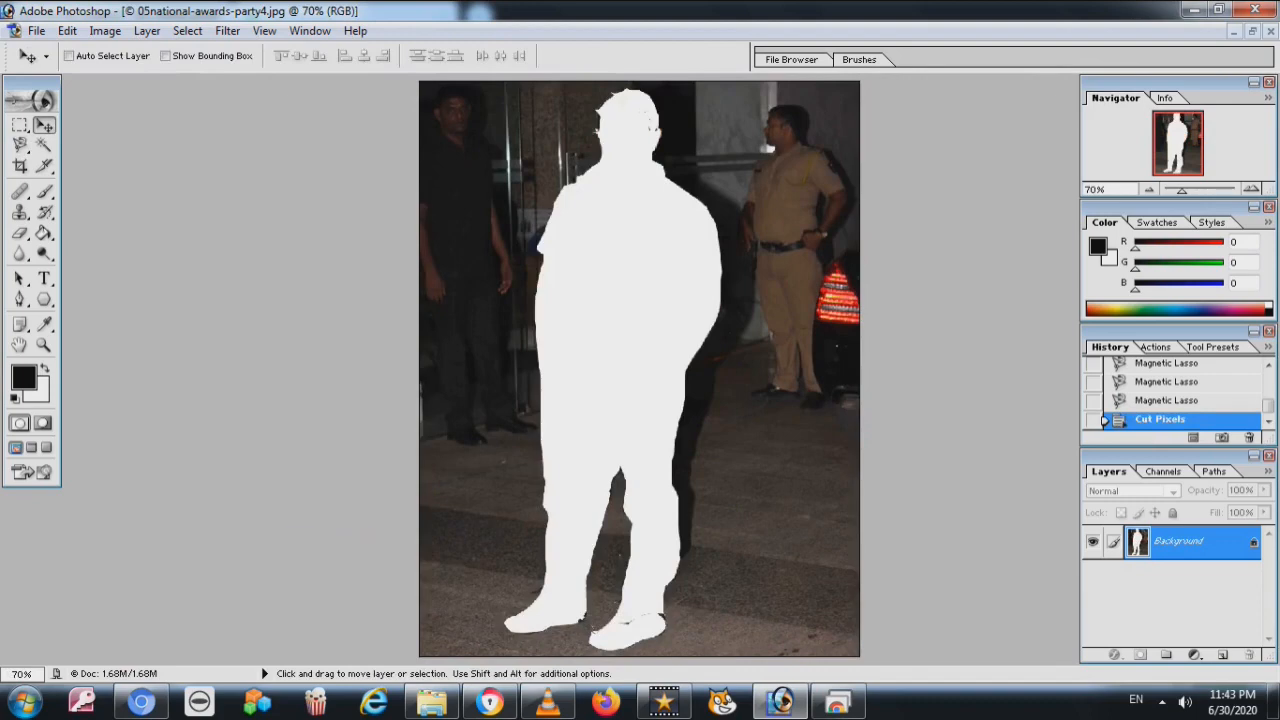
click(310, 31)
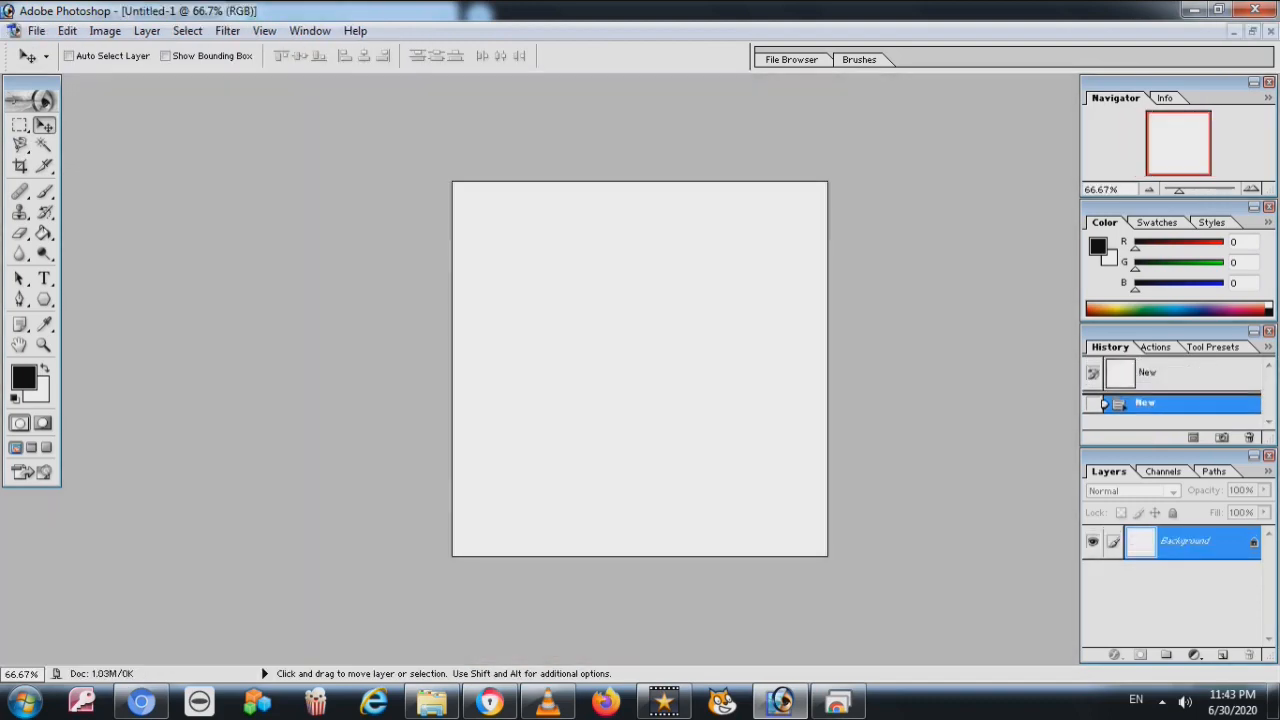
key(ctrl+v)
key(ctrl+t)
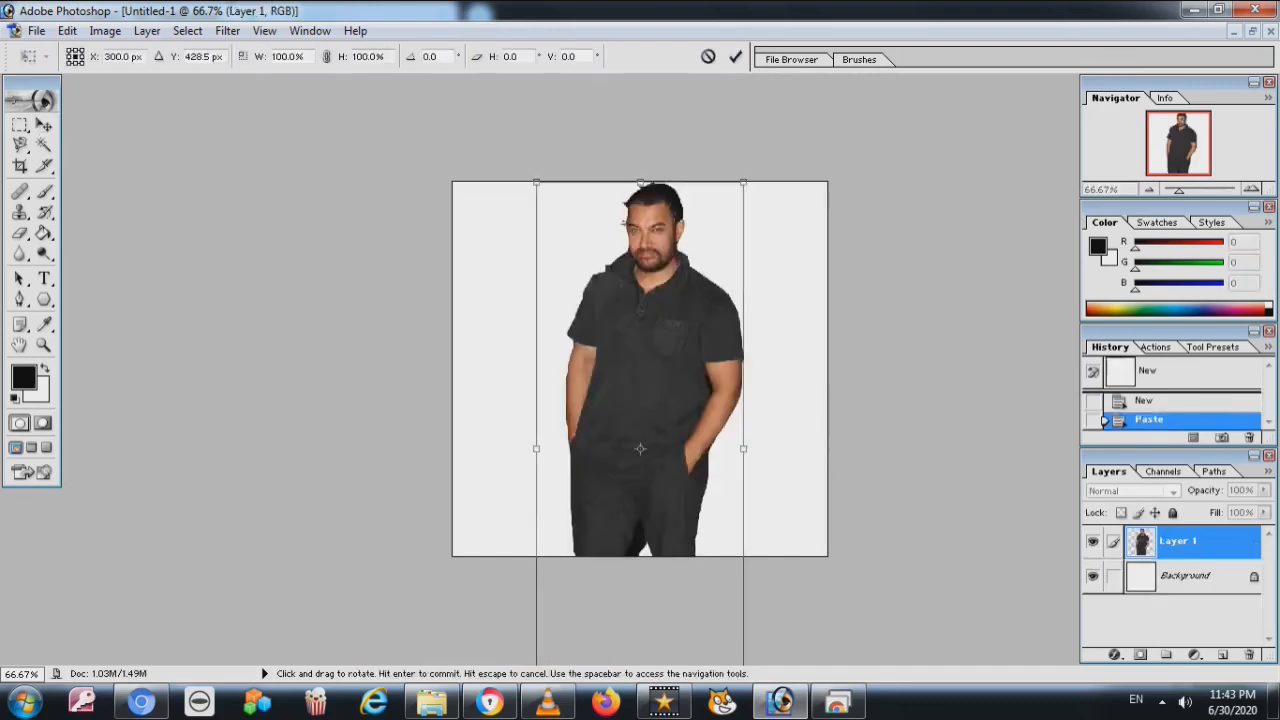
scroll(640, 430, down, 1)
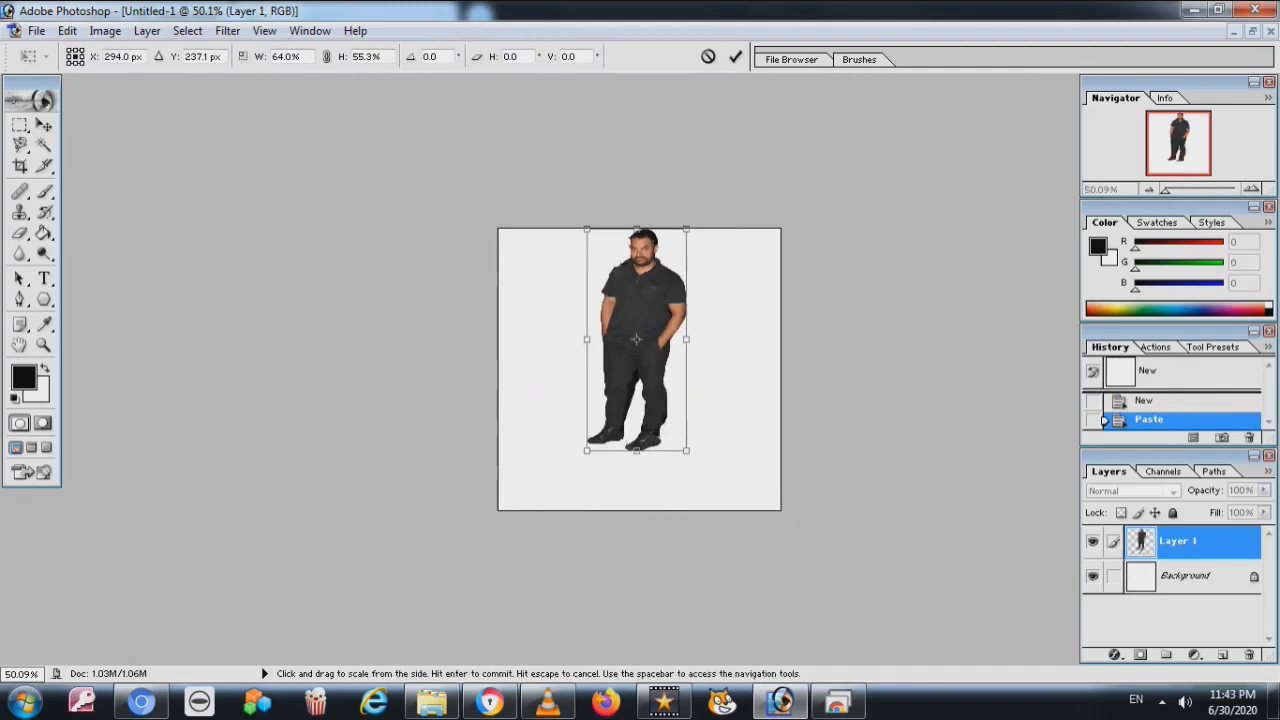
key(Escape)
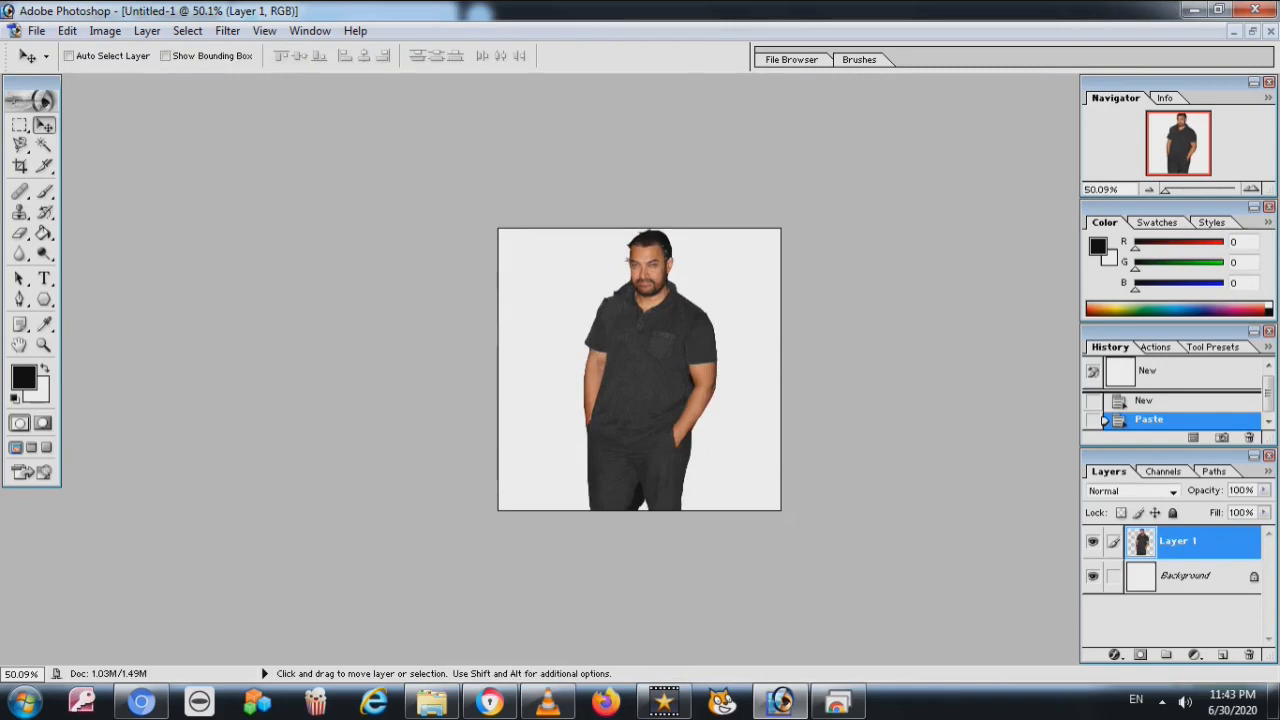
Step: Scale the pasted man down with Free Transform so his whole figure fits the height of the canvas
key(ctrl+t)
drag(717, 630, 672, 515)
key(Return)
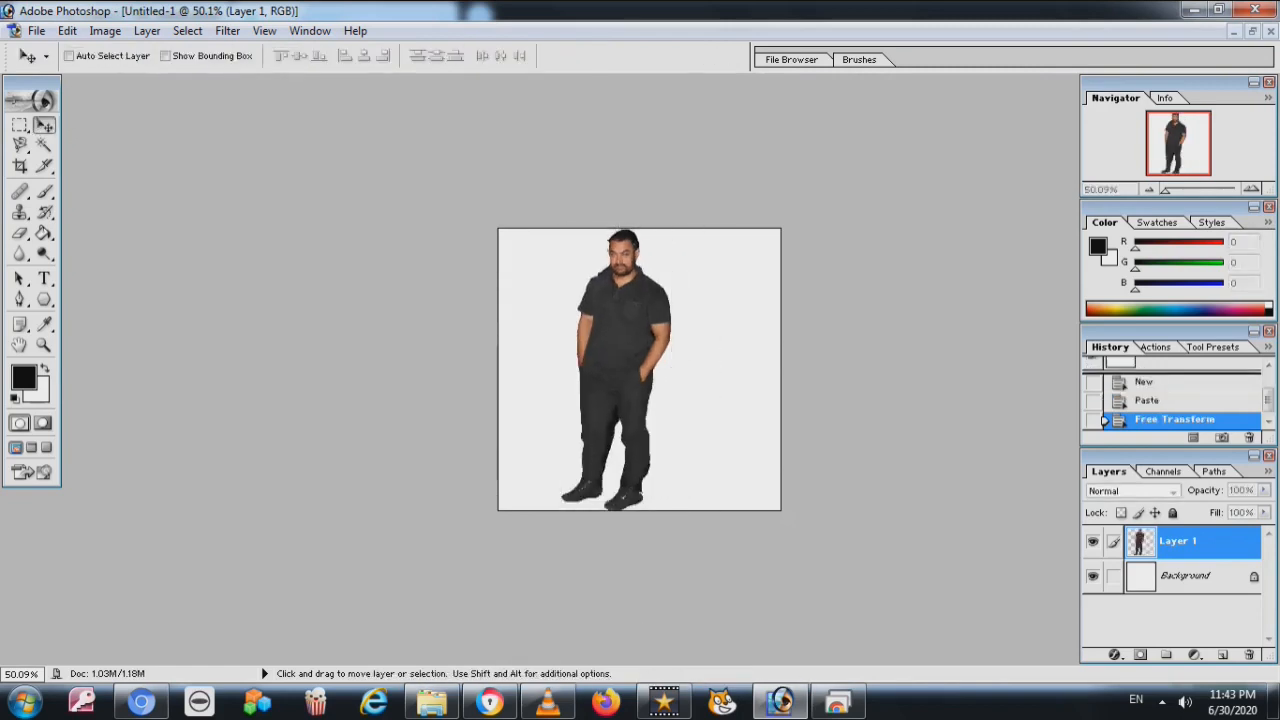
Step: Erase the stray dark fragments beside the man's face and hair on Layer 1 with the Eraser
scroll(641, 312, up, 11)
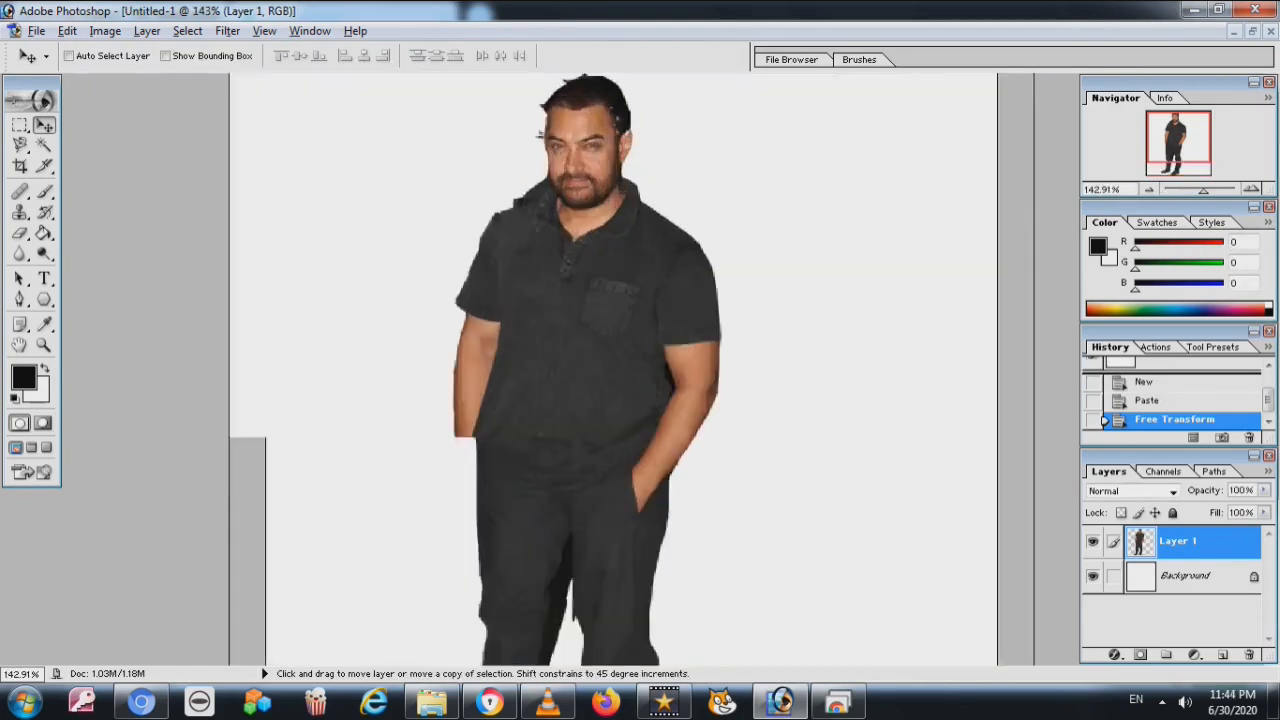
scroll(628, 312, up, 1)
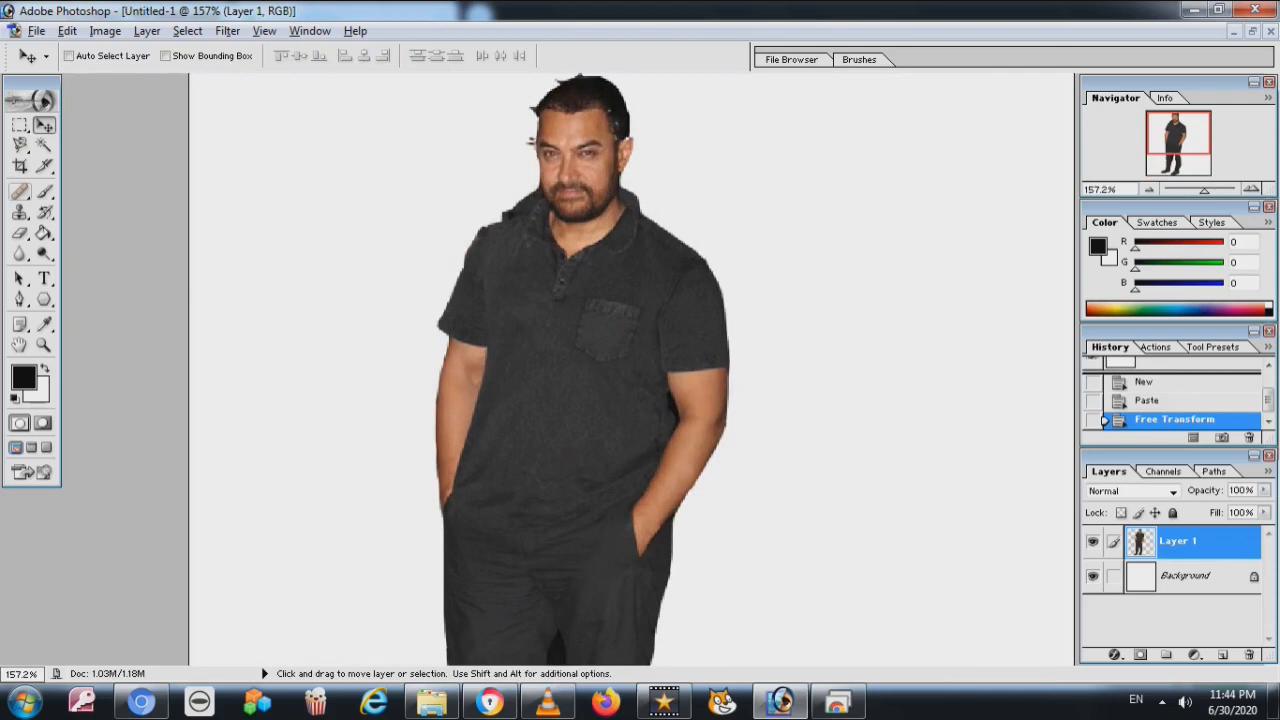
click(20, 233)
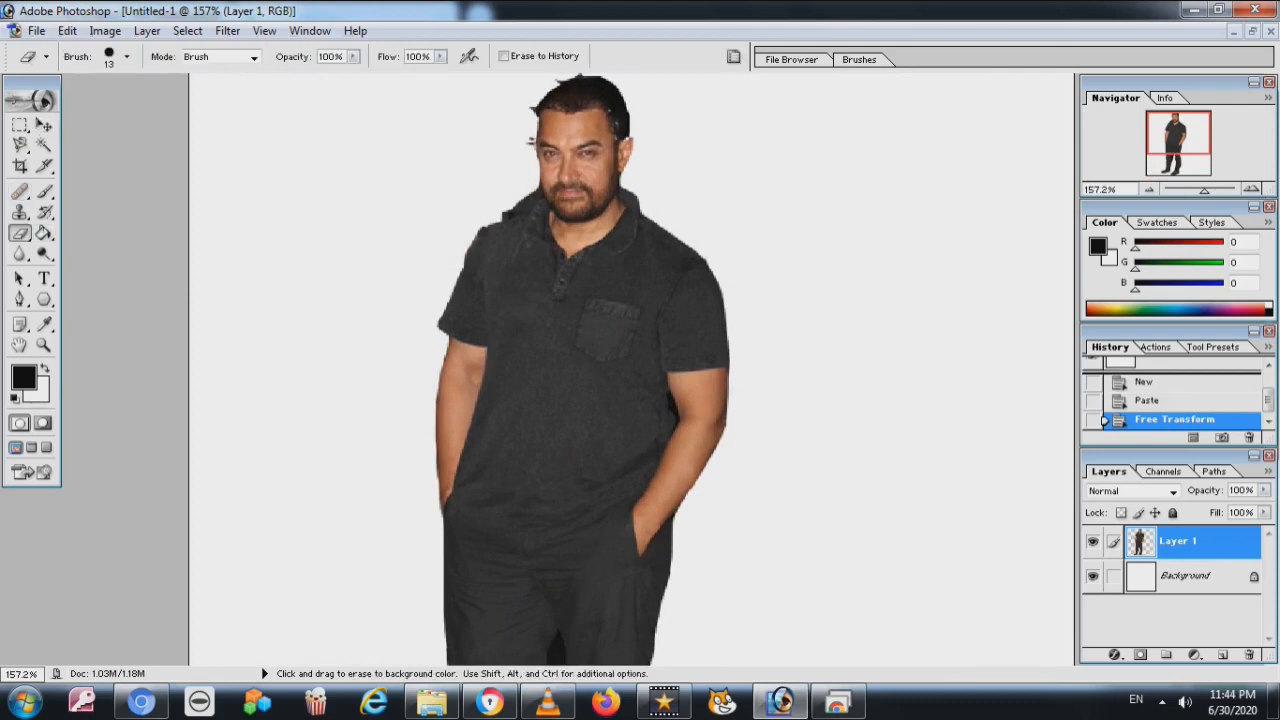
click(530, 140)
key(ctrl+z)
click(531, 141)
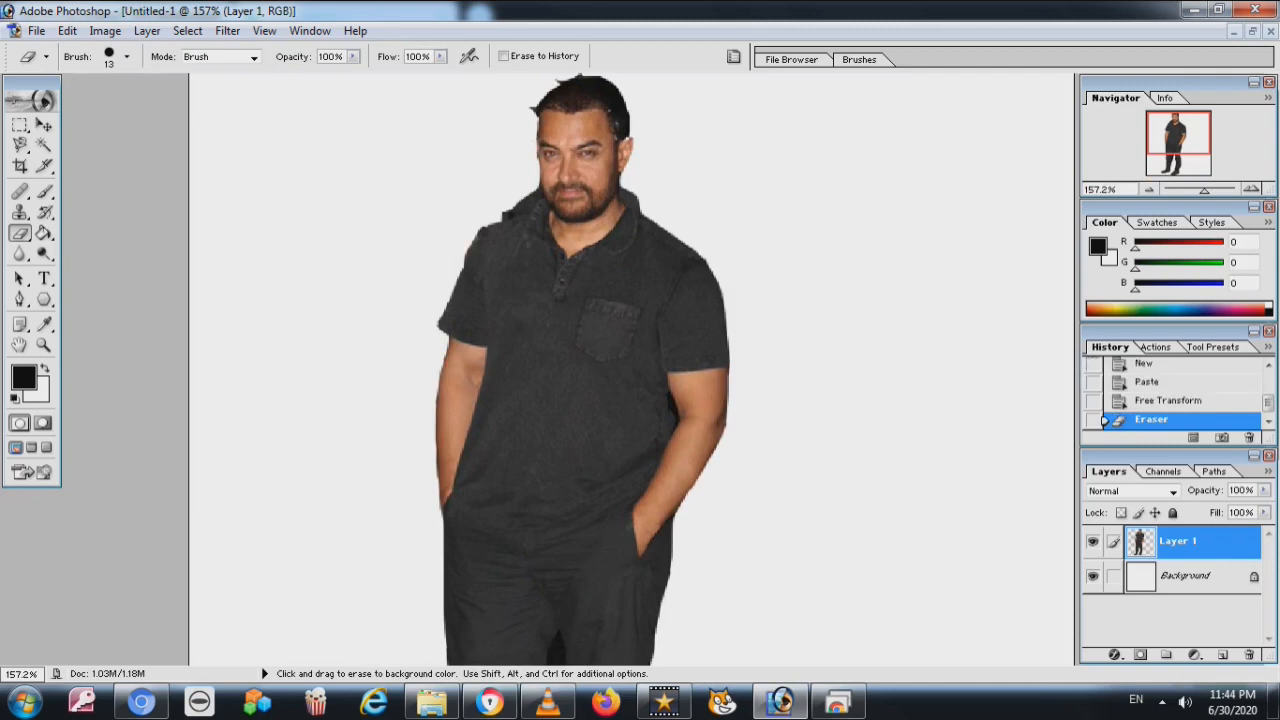
click(533, 106)
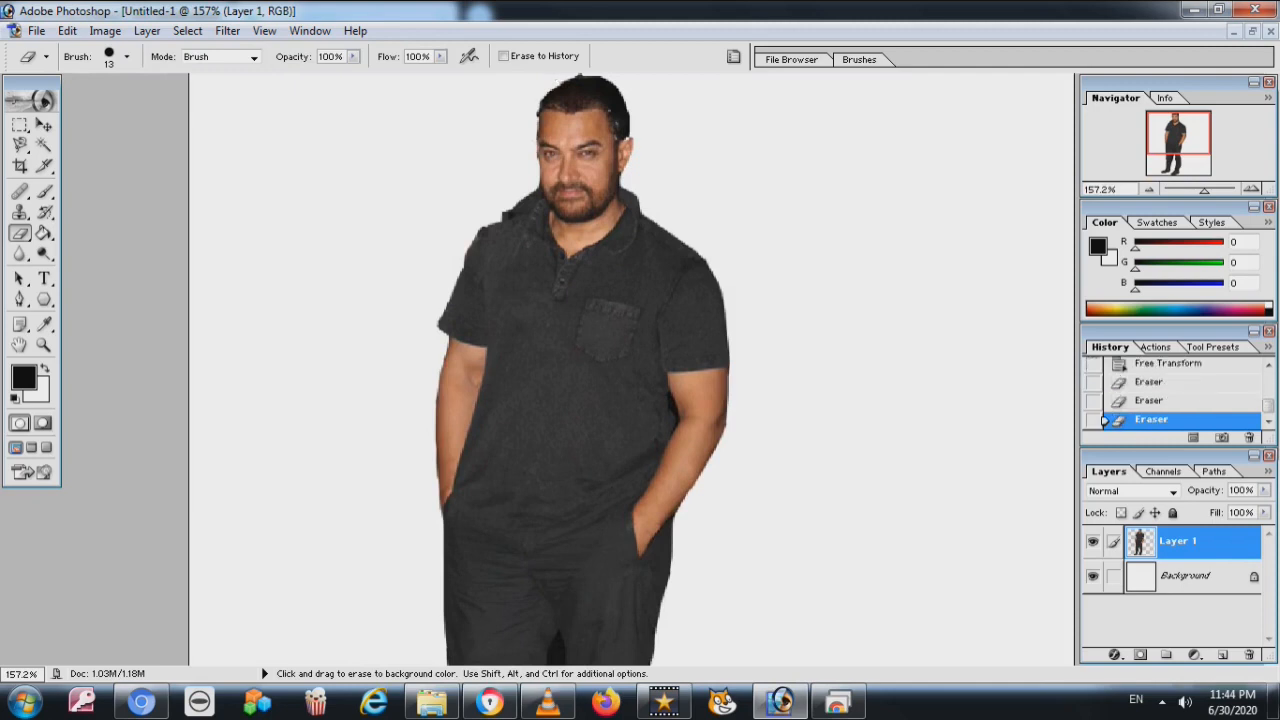
scroll(632, 369, down, 2)
scroll(632, 369, down, 2)
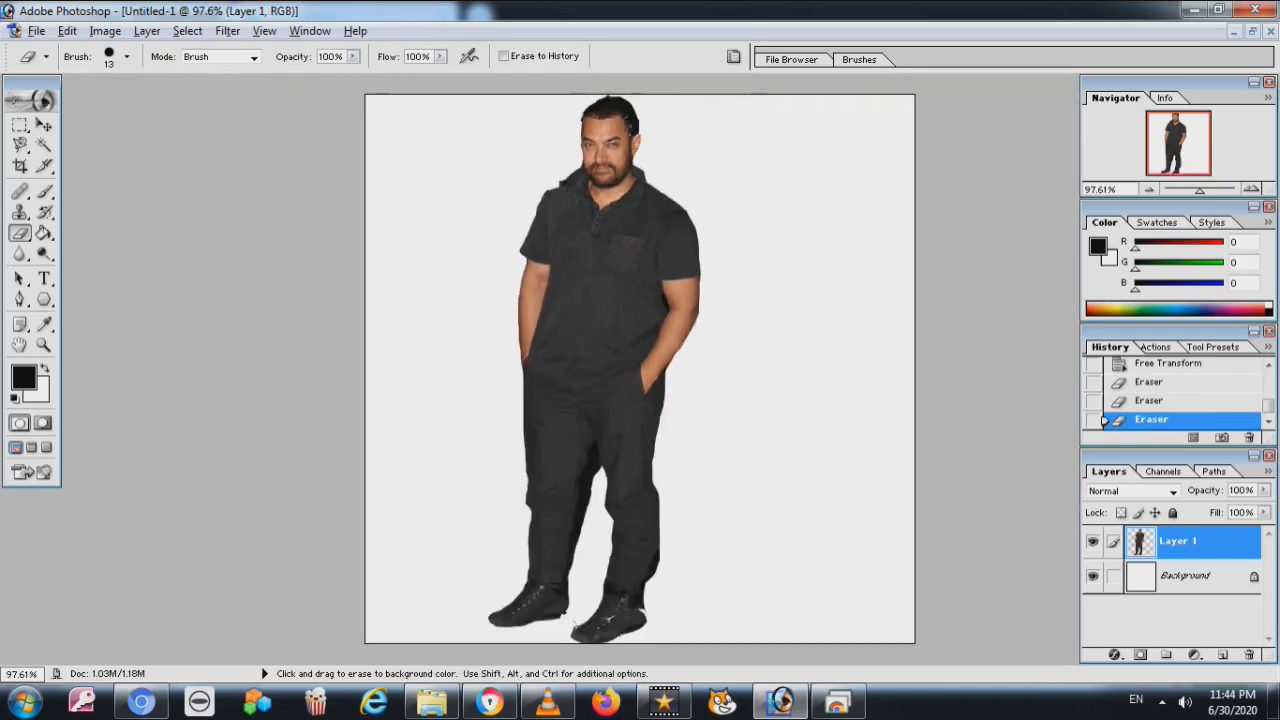
Step: Clone dark shoe texture over the white gap at the heel of the shoe nearest the canvas bottom with the Clone Stamp
key(s)
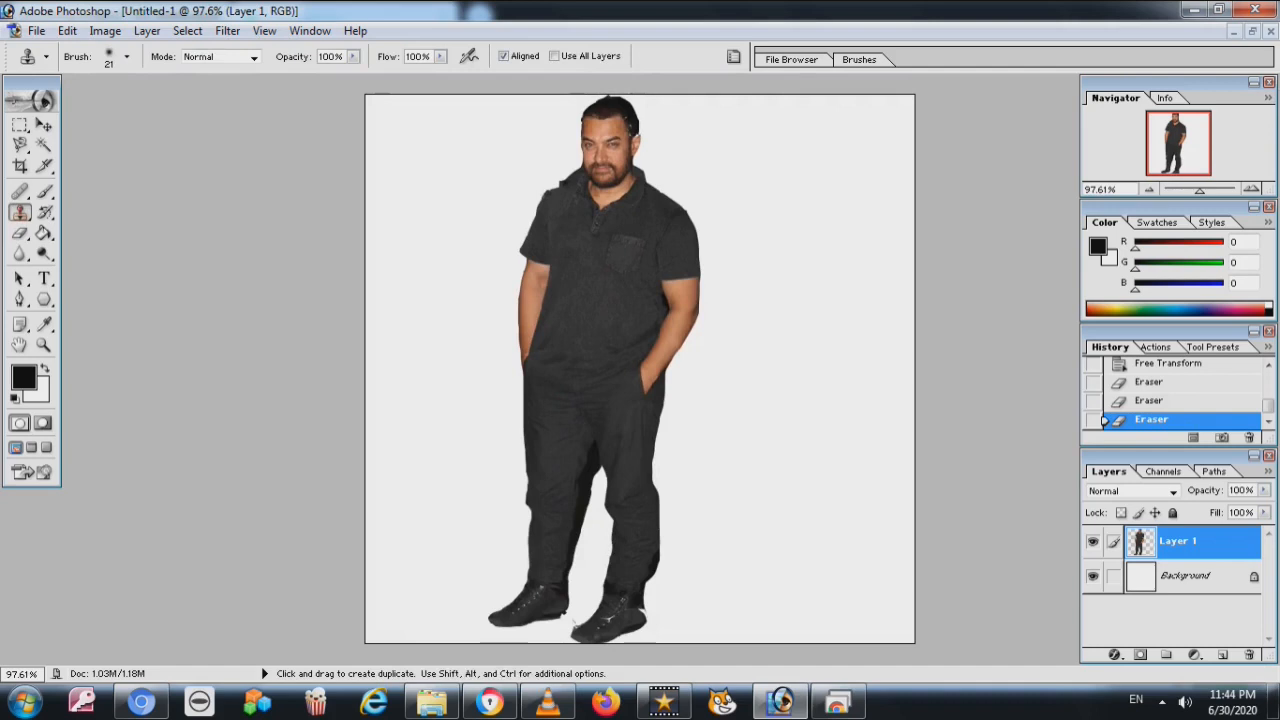
scroll(720, 306, up, 1)
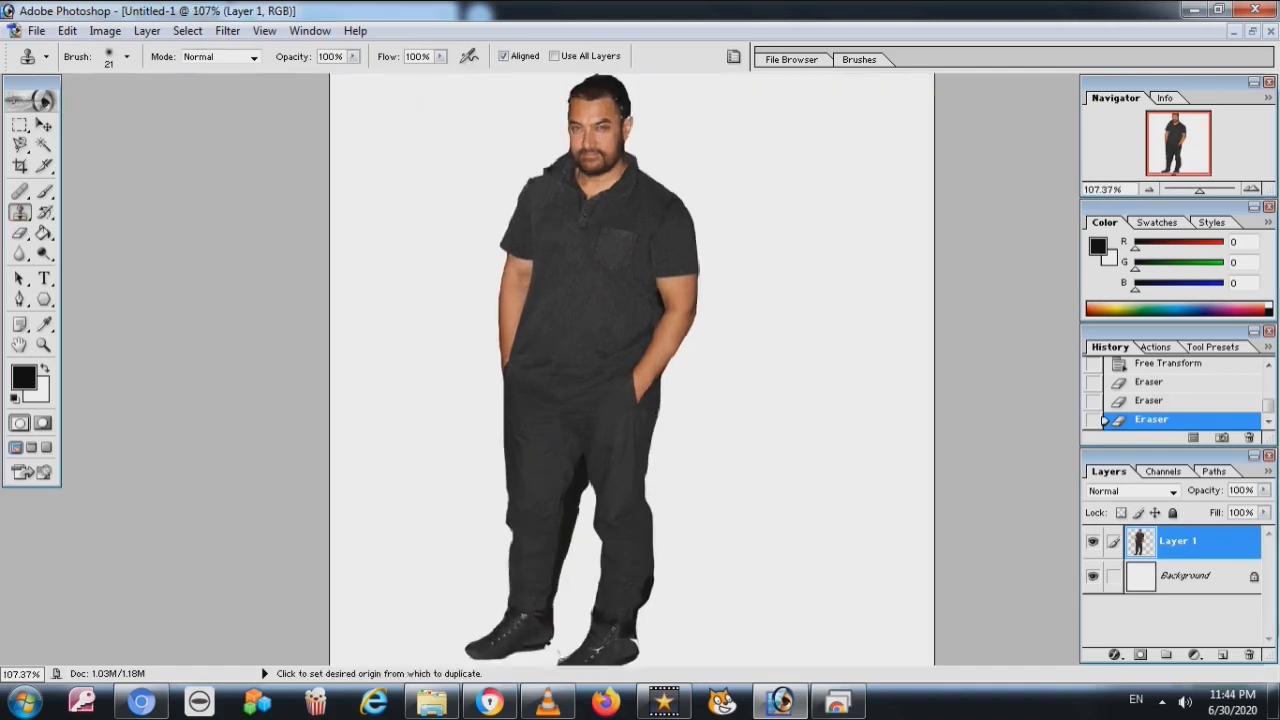
scroll(619, 78, up, 8)
drag(620, 620, 583, 85)
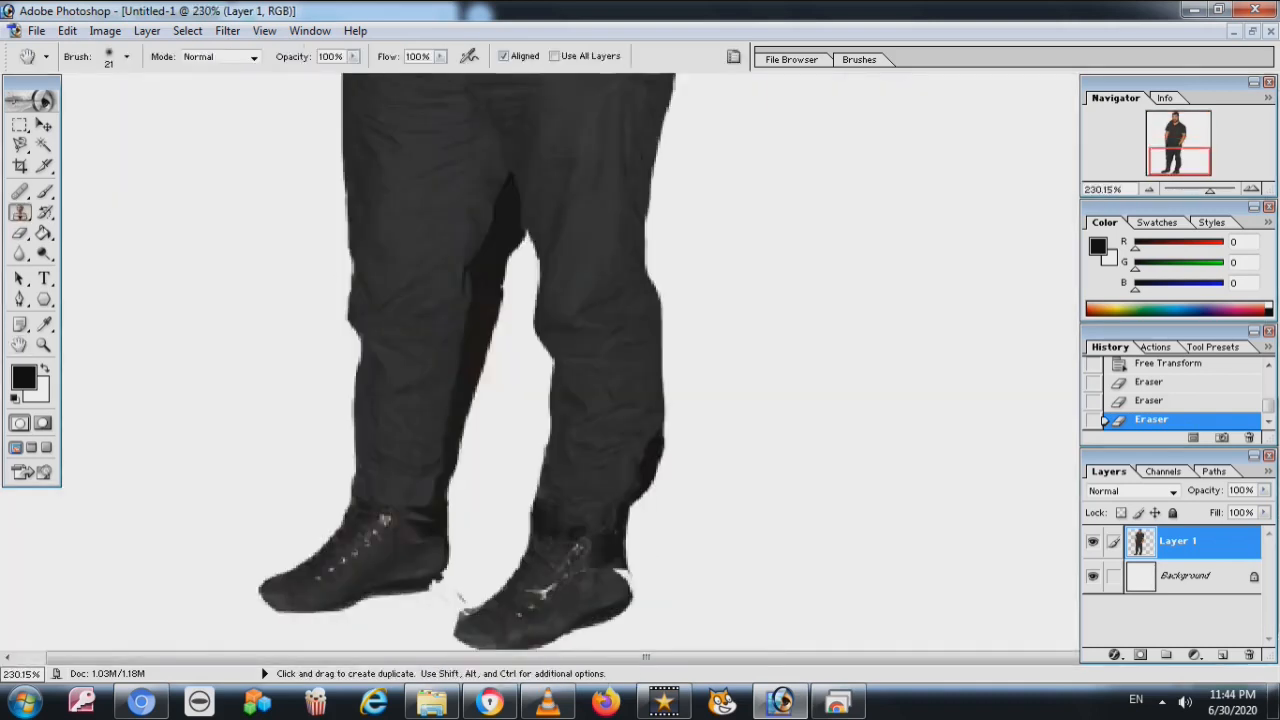
key(alt)
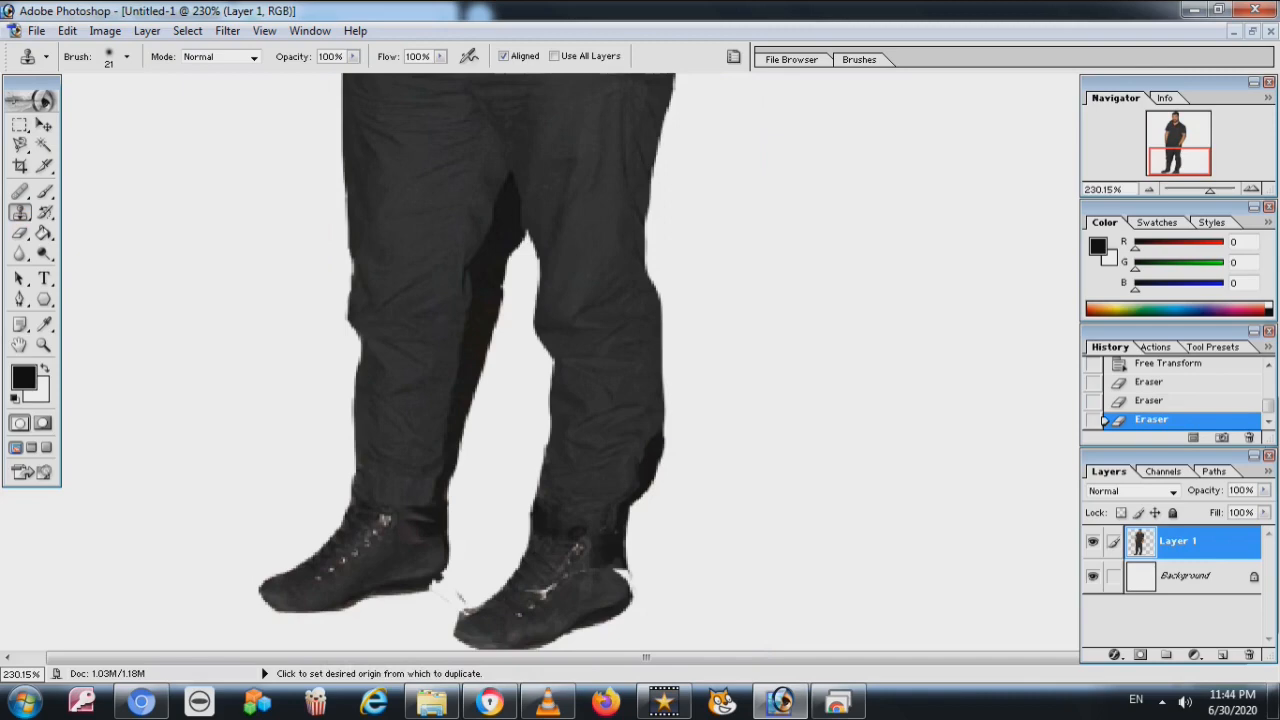
drag(624, 558, 632, 606)
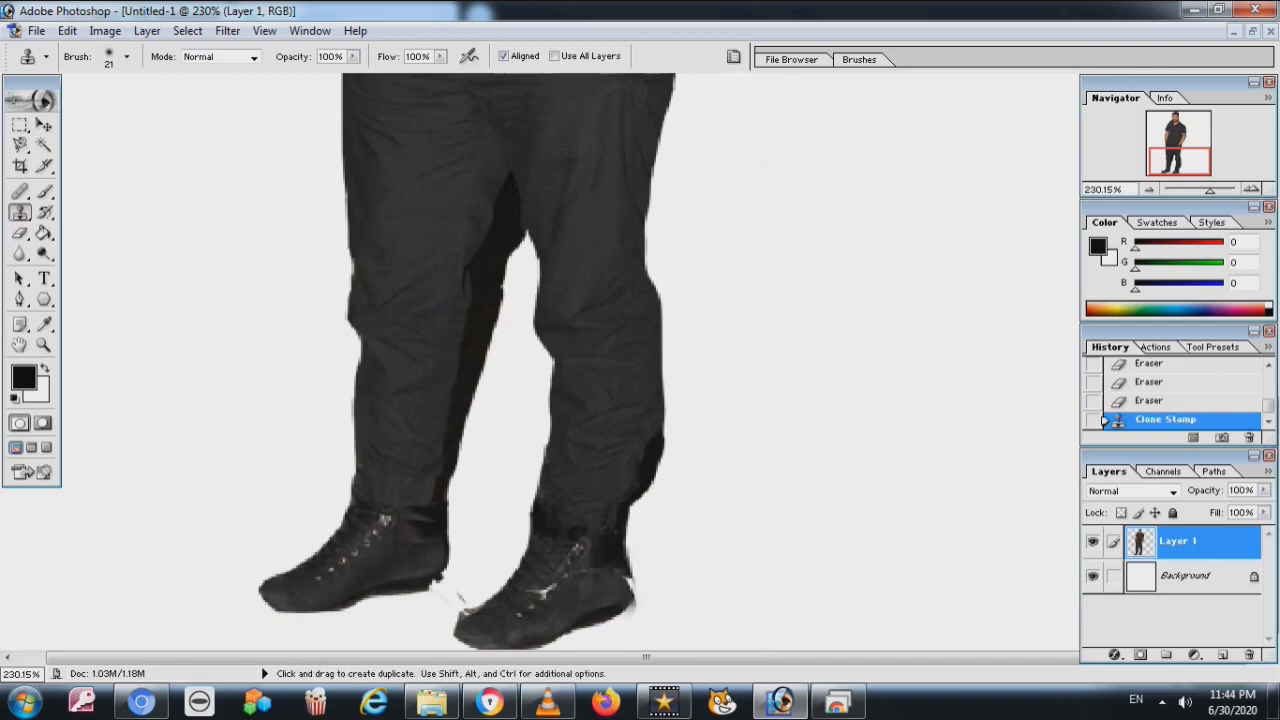
key(ctrl+z)
key(alt)
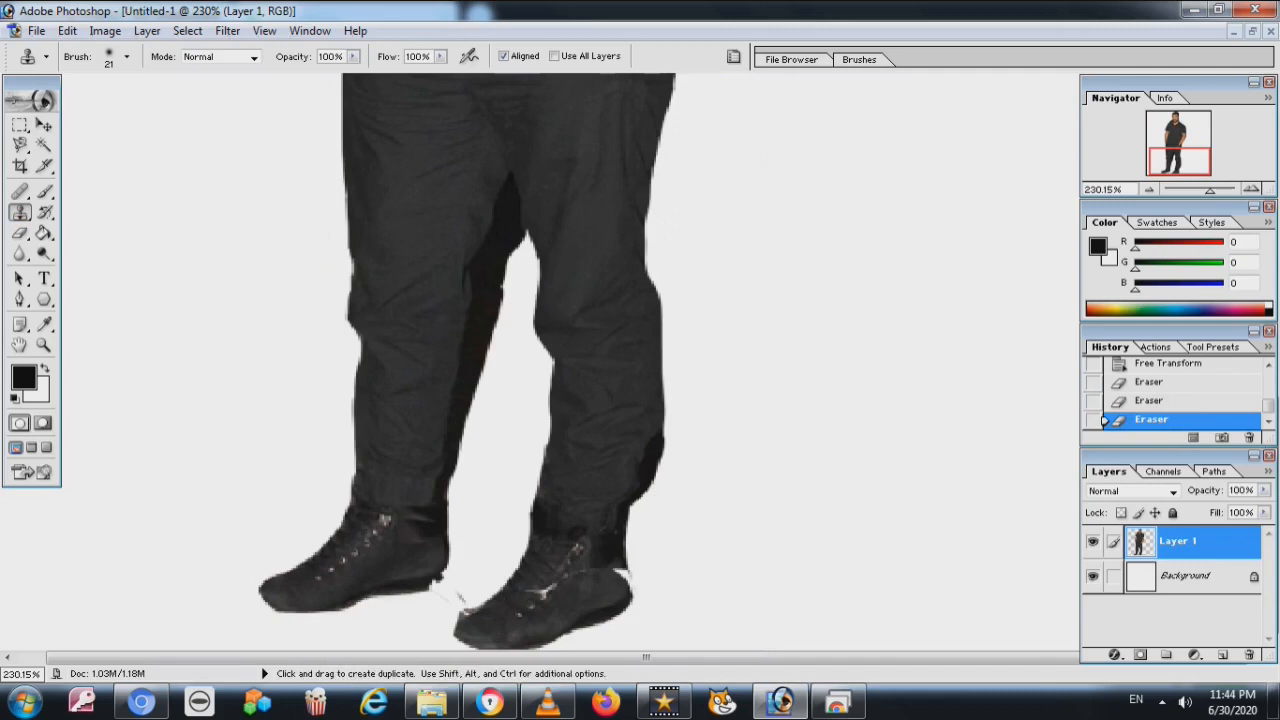
drag(627, 562, 630, 582)
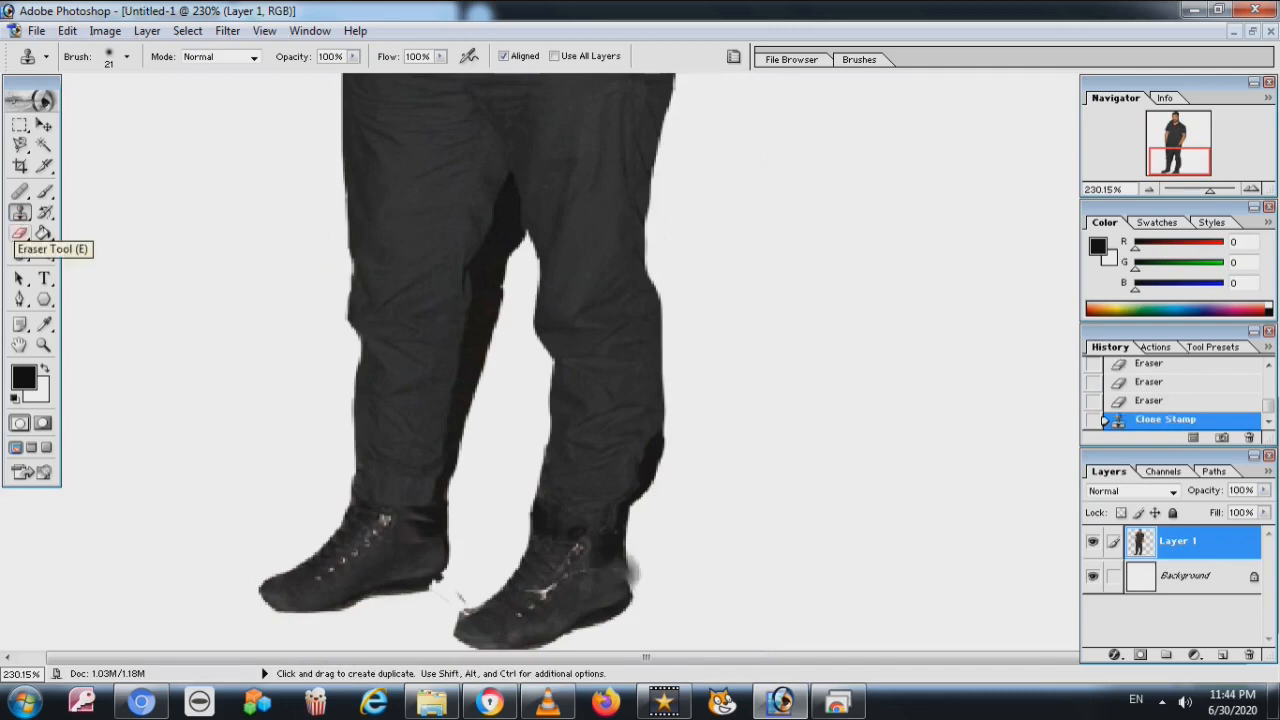
Step: Erase the cloned overspill behind the heel with the Eraser to restore a clean shoe outline
click(19, 233)
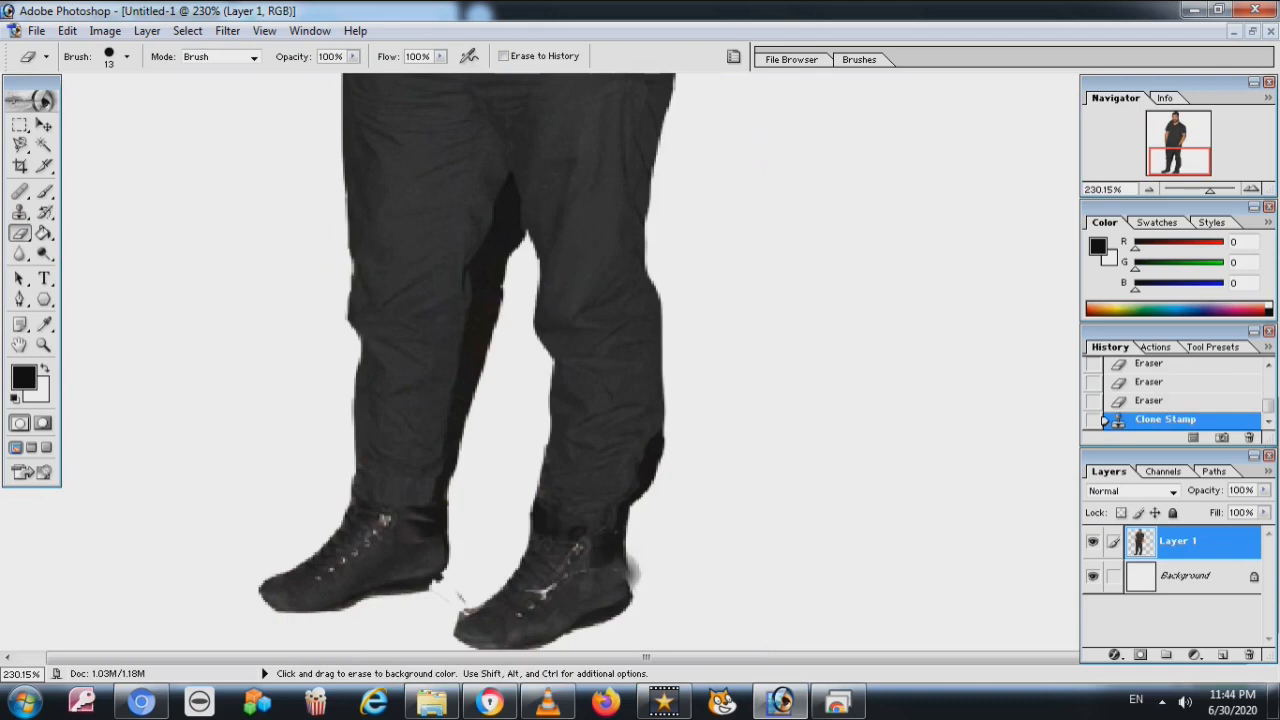
mouse_move(649, 567)
mouse_down()
mouse_move(637, 558)
mouse_move(633, 590)
mouse_up()
click(640, 575)
click(636, 594)
scroll(638, 580, down, 4)
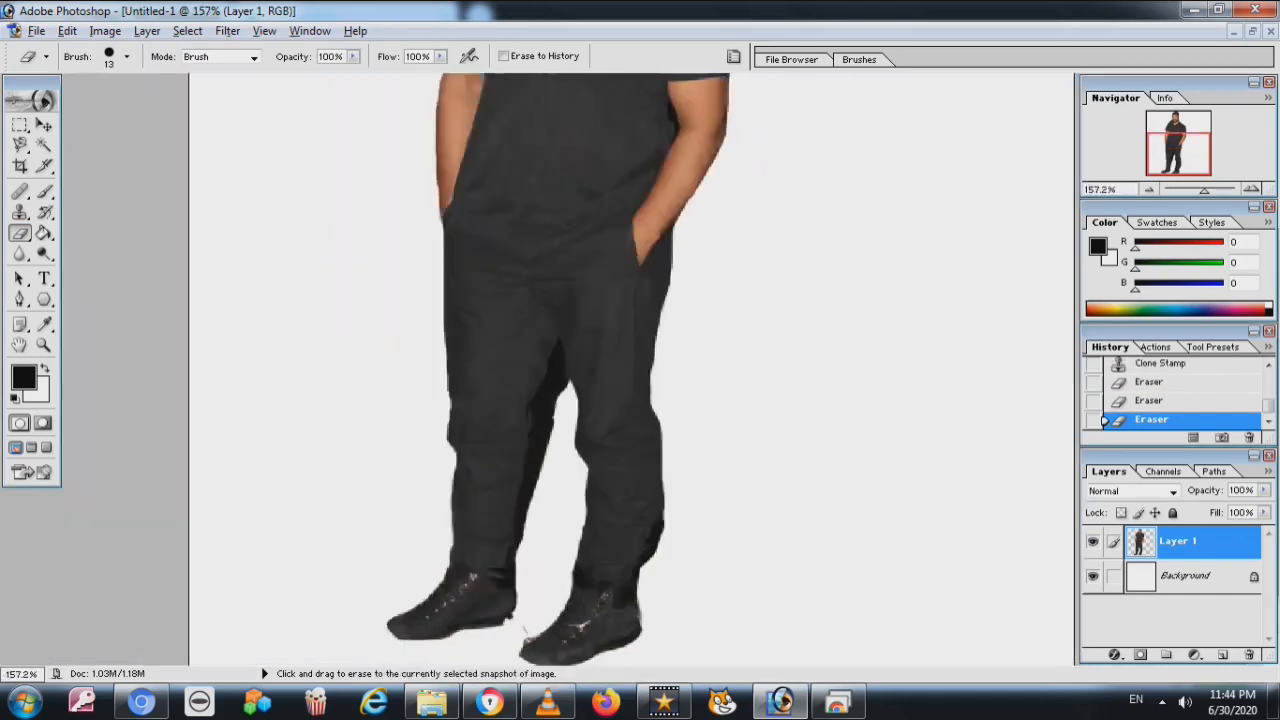
Step: Move the man slightly down and to the left on the canvas
key(ctrl+0)
drag(636, 380, 602, 375)
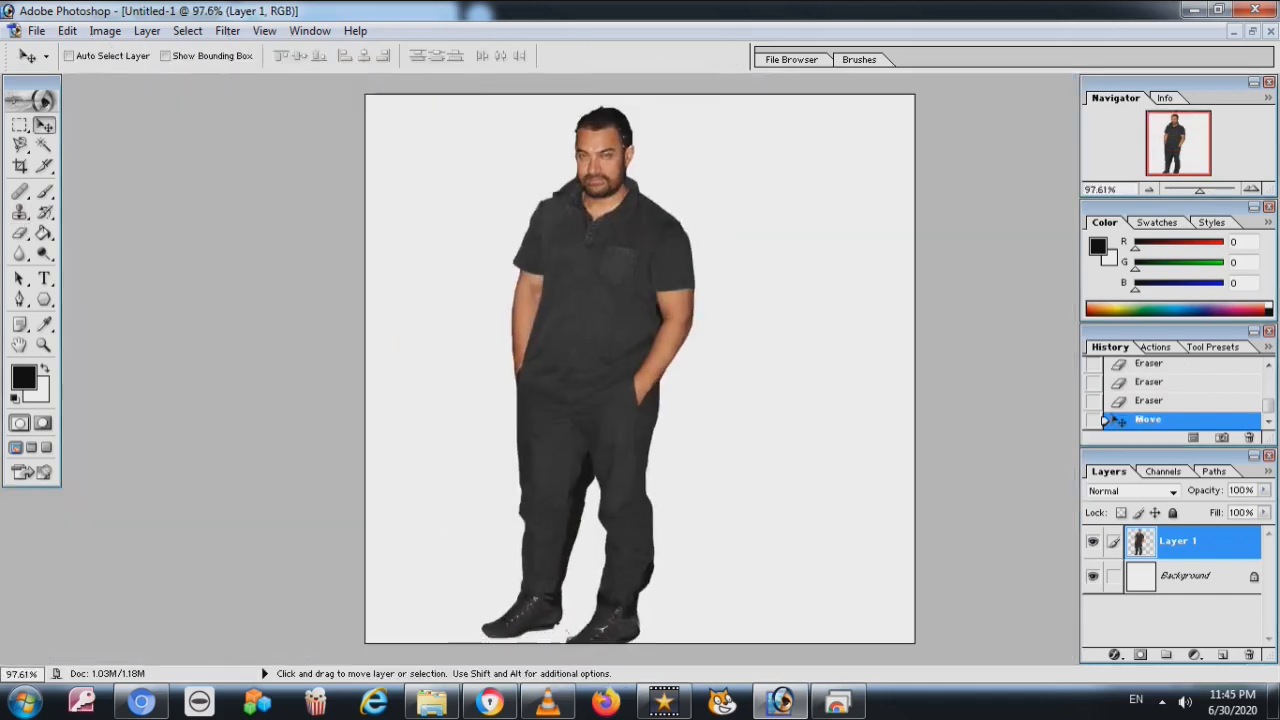
click(37, 31)
key(Escape)
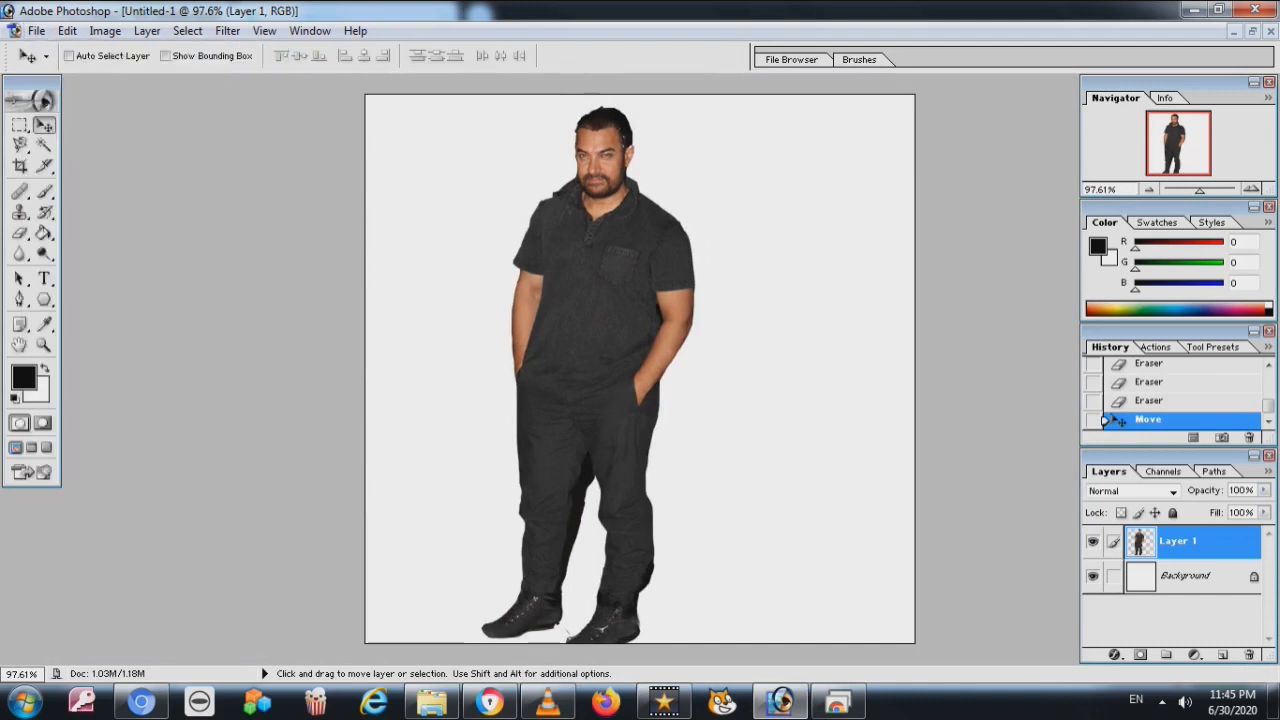
Step: Fill the Background layer with a linear Foreground to Background gradient, black in the upper-right corner fading diagonally to white
click(43, 233)
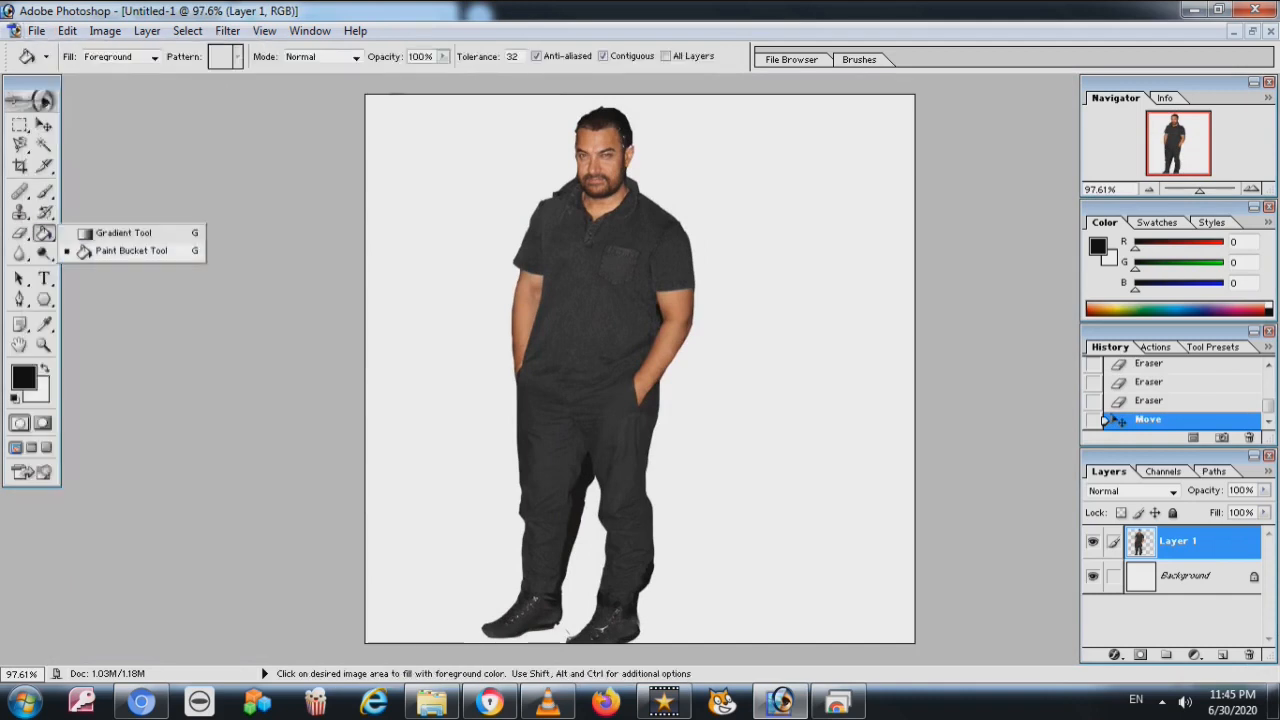
click(131, 251)
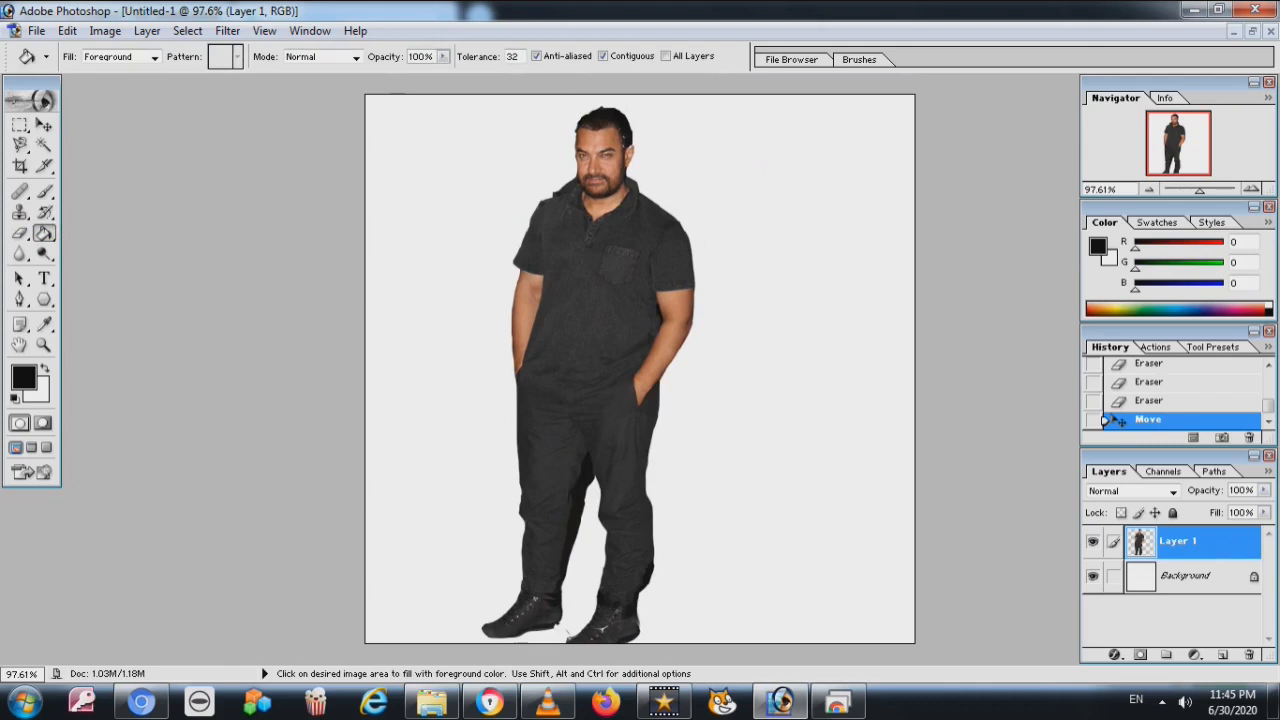
click(104, 57)
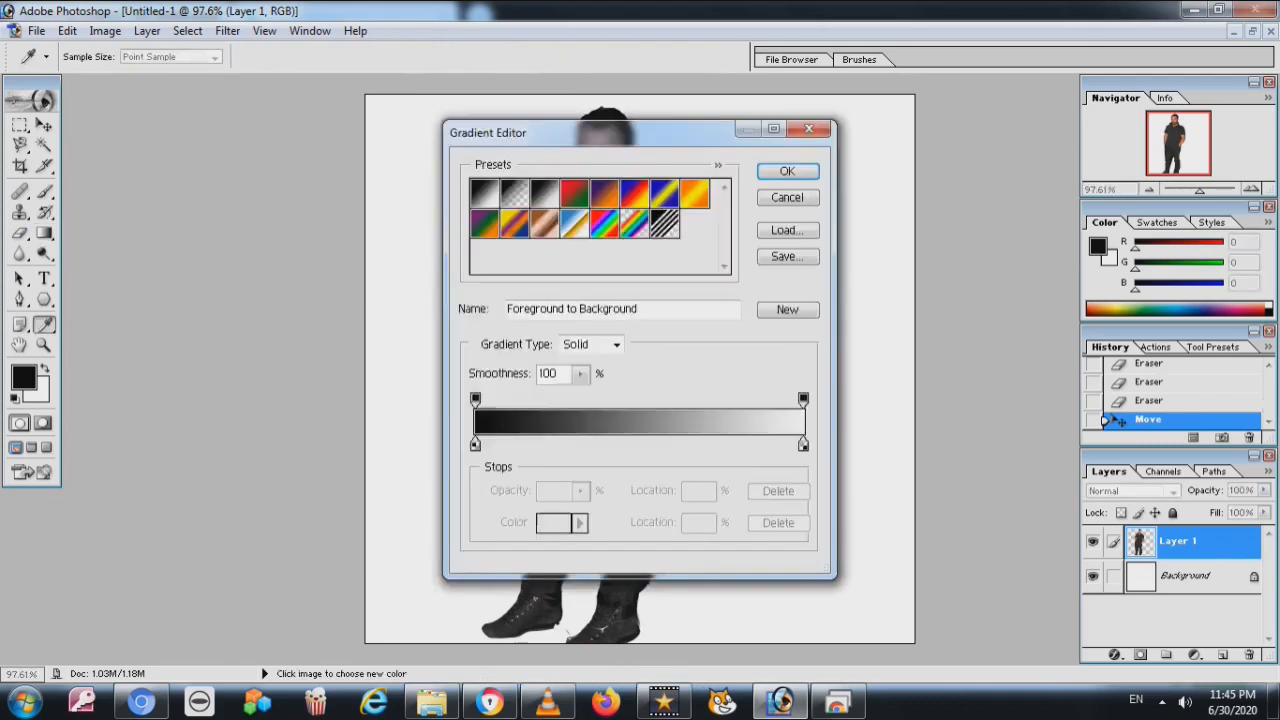
key(Escape)
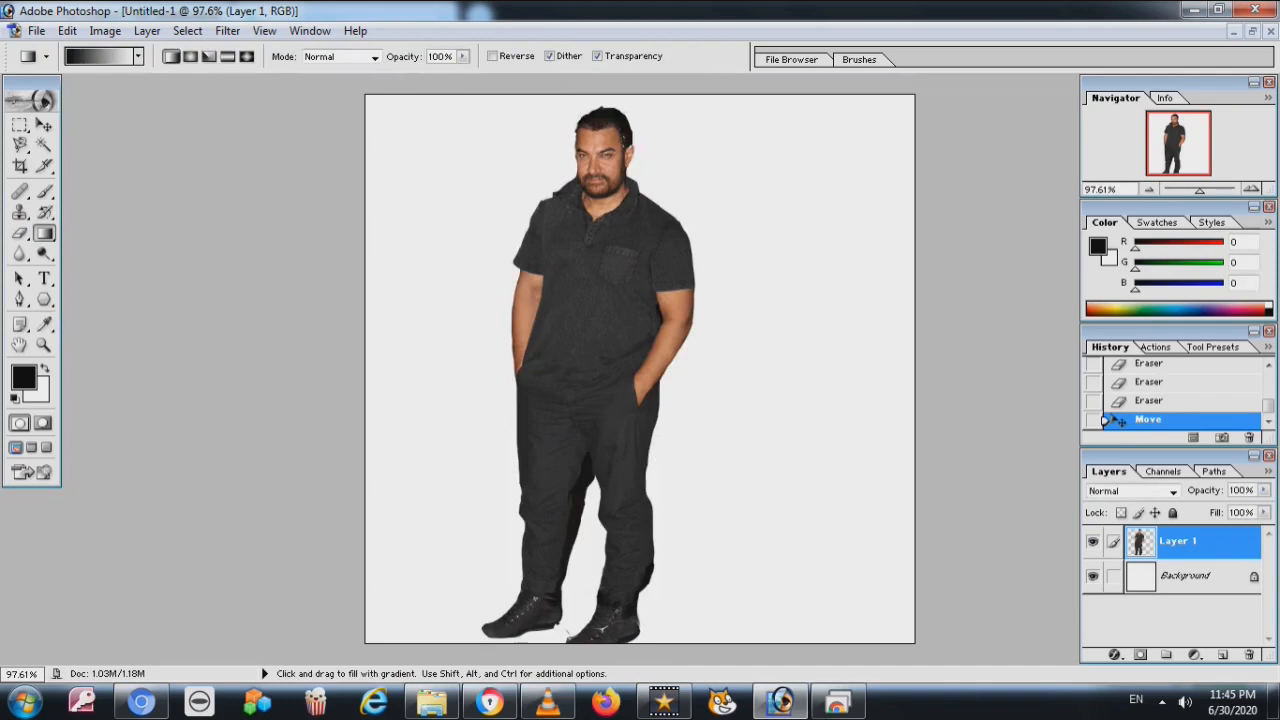
click(1185, 576)
drag(640, 110, 640, 630)
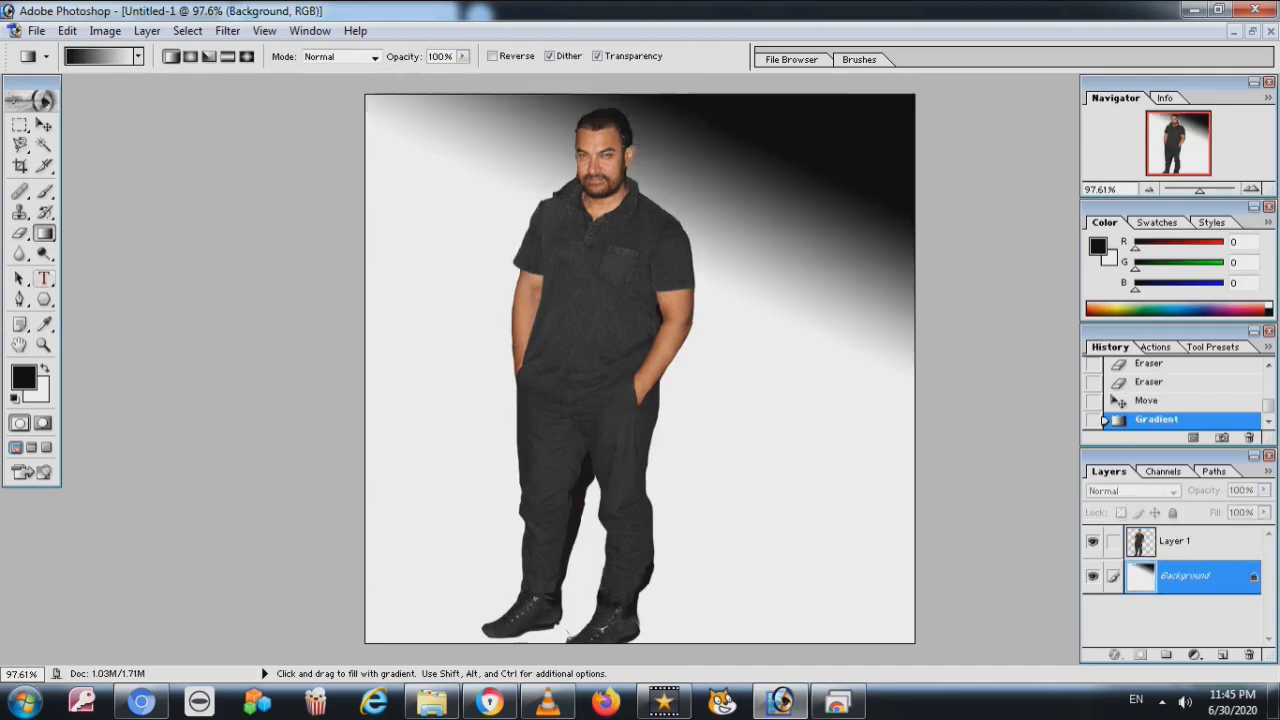
Step: Add the text "AMIR KHAN" near the top of the canvas beside the man's head and color it red, EE0606
click(43, 279)
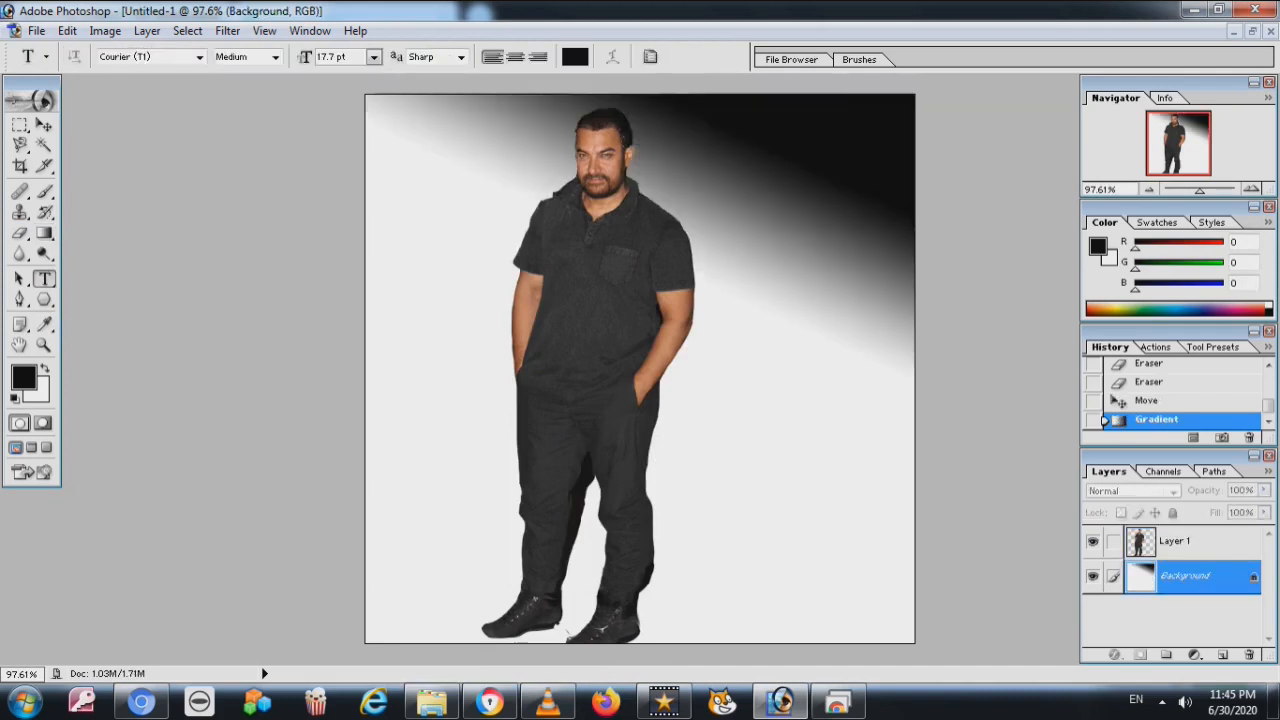
click(673, 165)
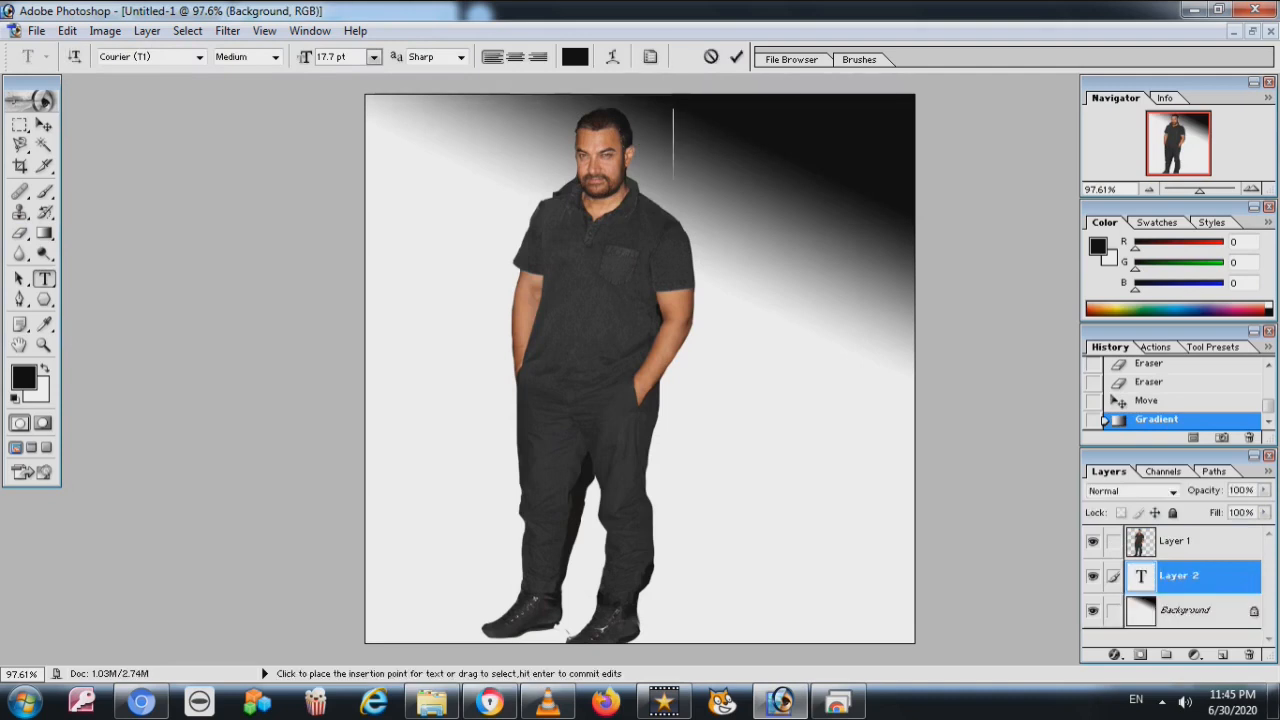
text(AMIR)
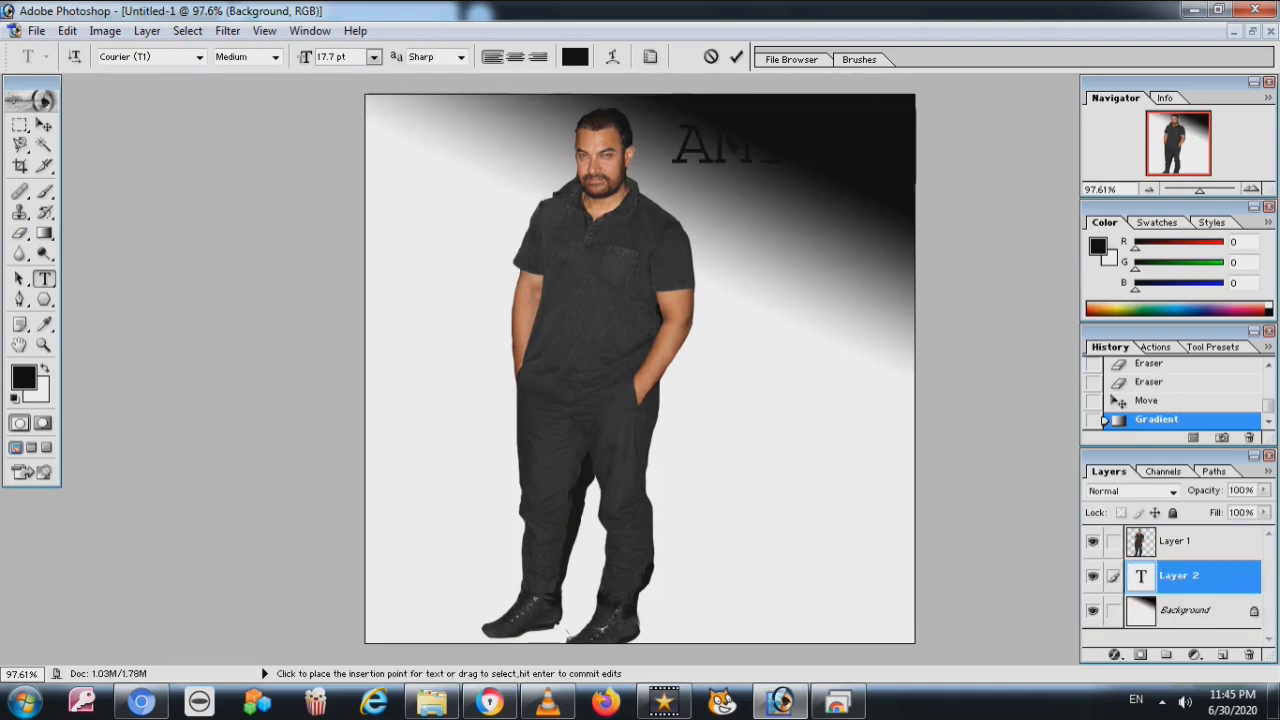
key(ctrl+a)
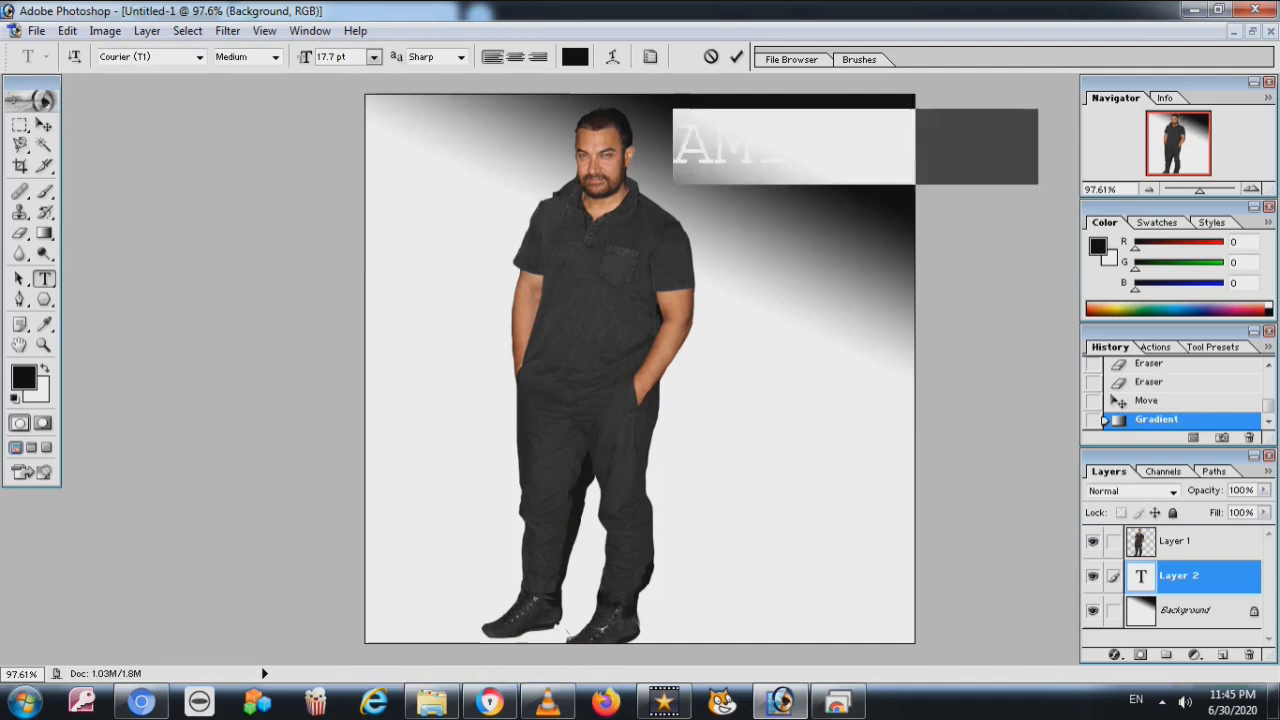
click(575, 57)
click(655, 255)
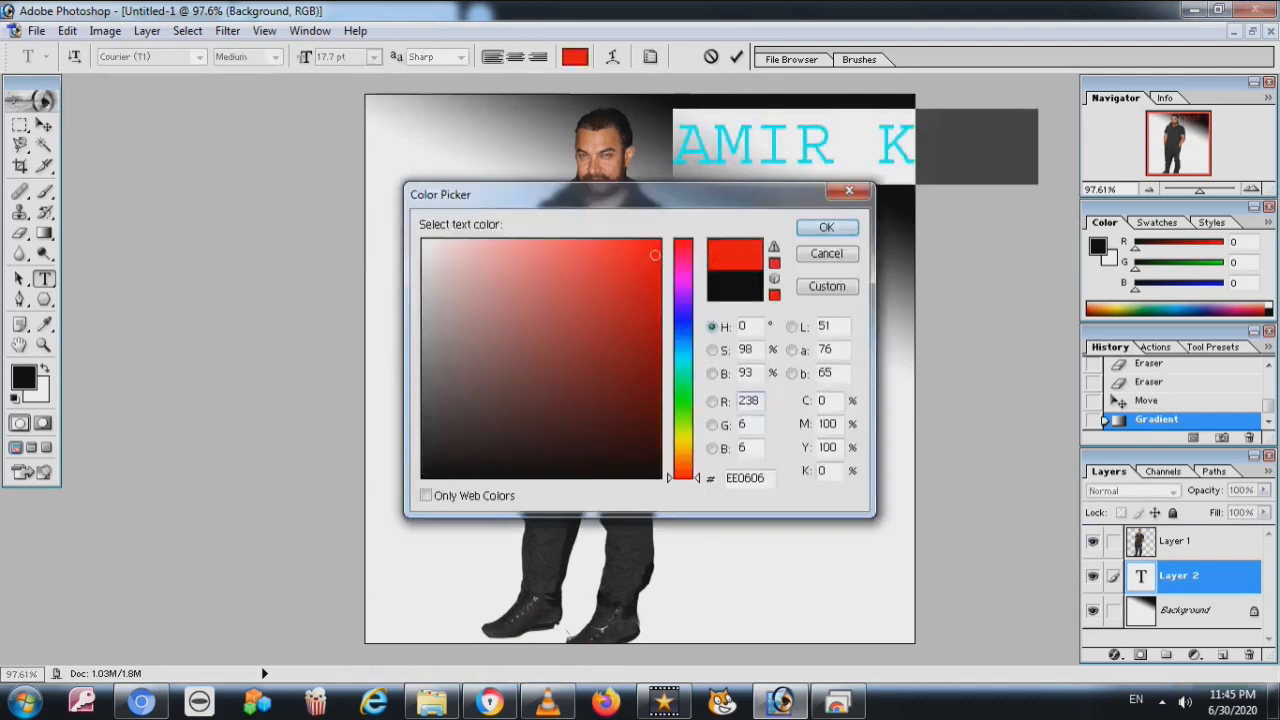
key(Return)
Step: Scale down the AMIR KHAN text with Free Transform and position it in the space left of the man's head
click(44, 124)
drag(800, 146, 535, 129)
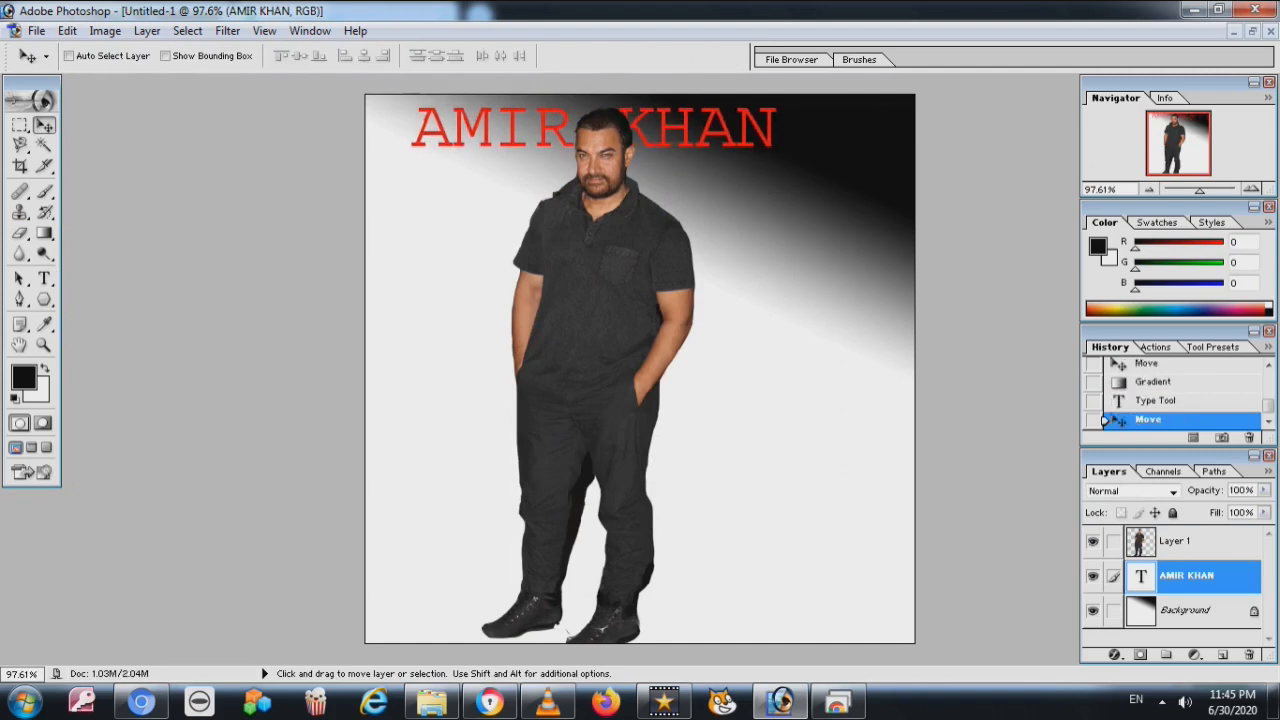
key(ctrl+t)
drag(593, 126, 622, 210)
drag(826, 231, 545, 197)
key(Return)
drag(436, 119, 566, 173)
key(ctrl+t)
key(Return)
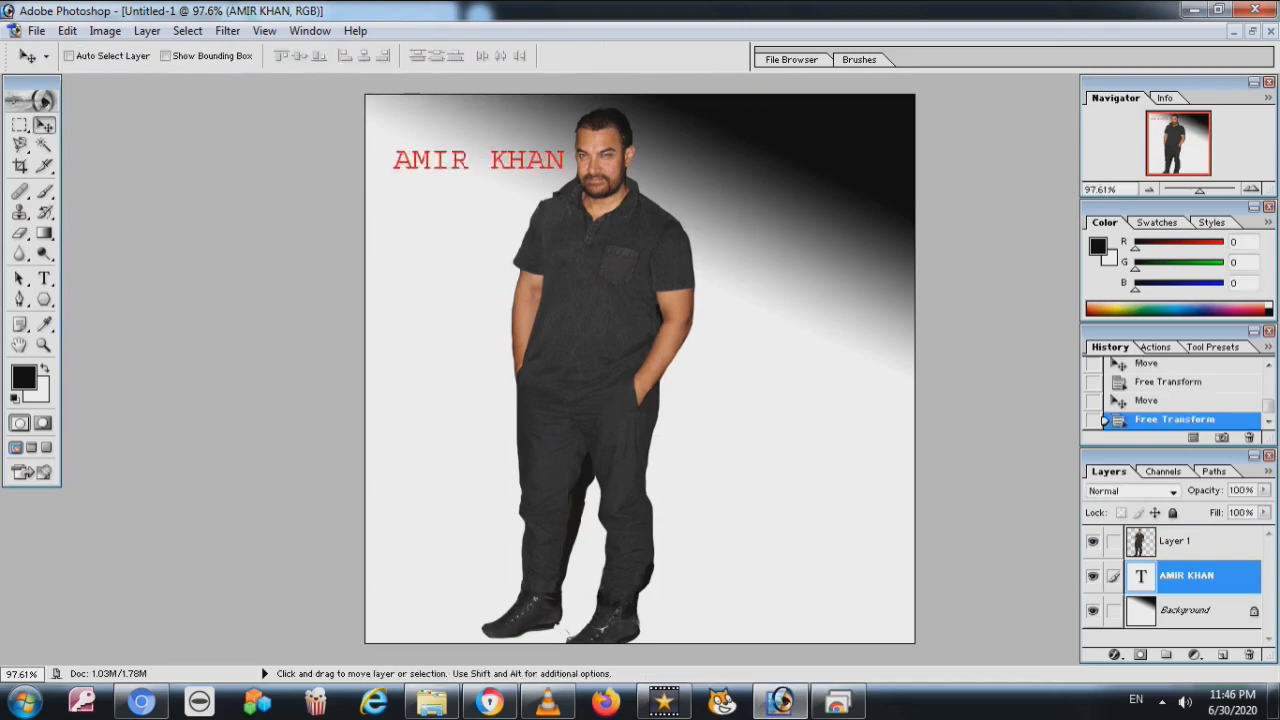
Step: Save a JPEG copy of the composition as AMIR1.jpg in folder 17
click(67, 31)
key(ctrl+shift+s)
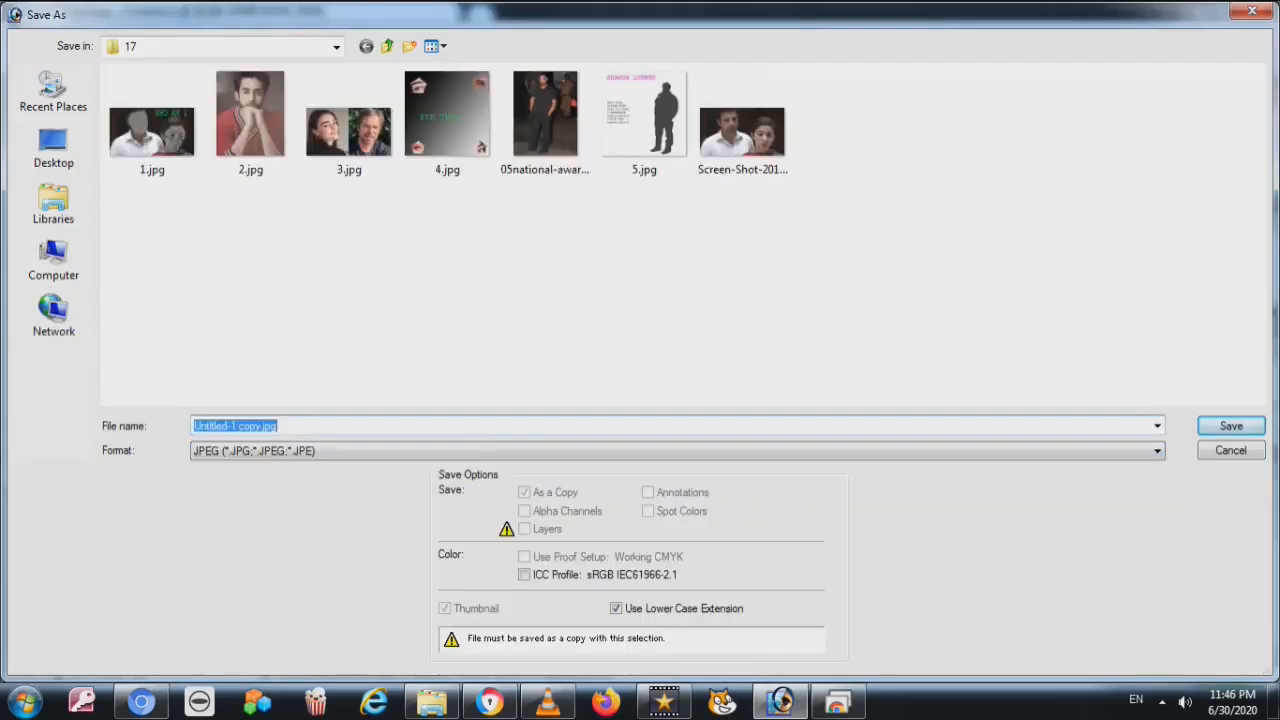
text(A)
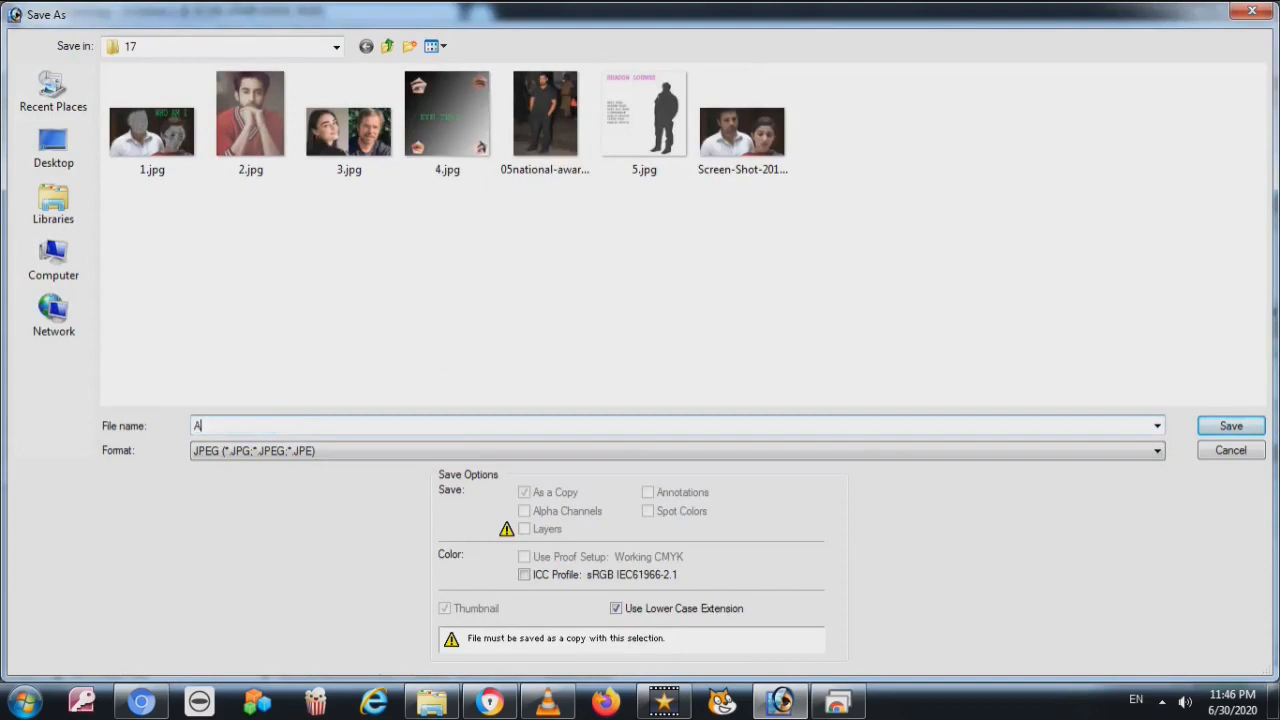
text(MIR)
key(Return)
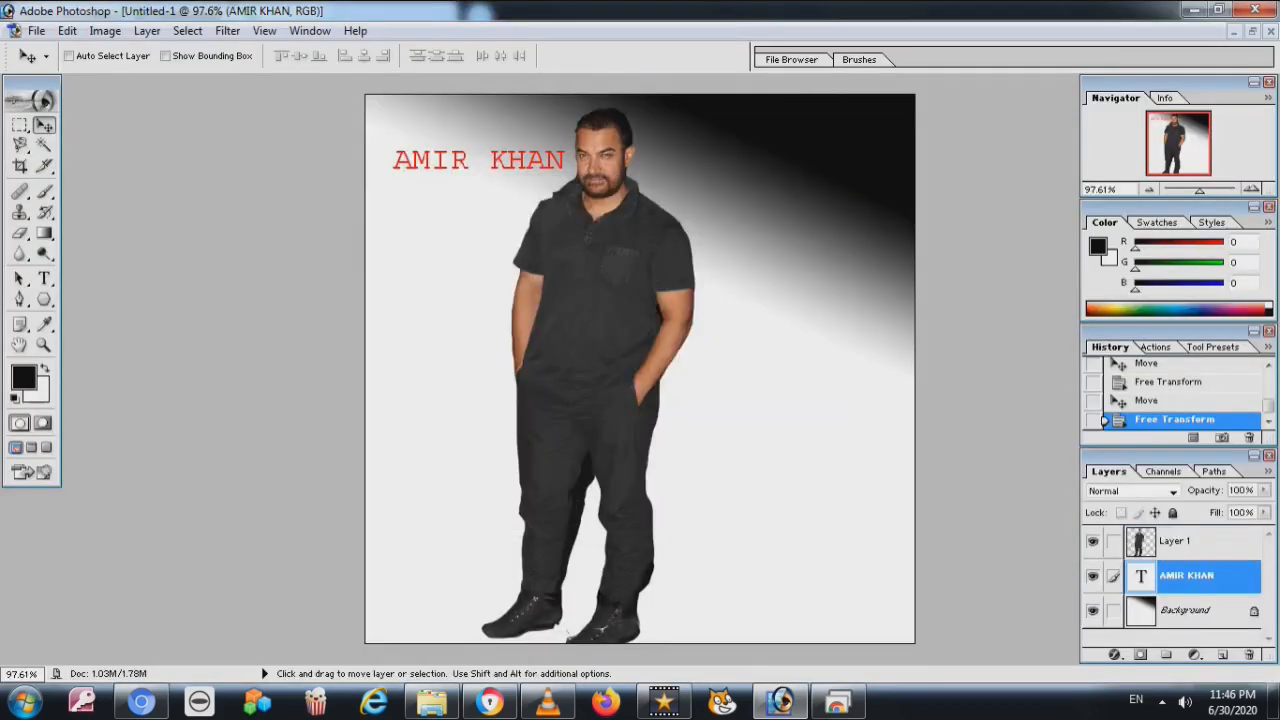
Step: Close the Untitled-1 document, saving it as a TIFF named AMIR with its layers included in folder 17
key(ctrl+w)
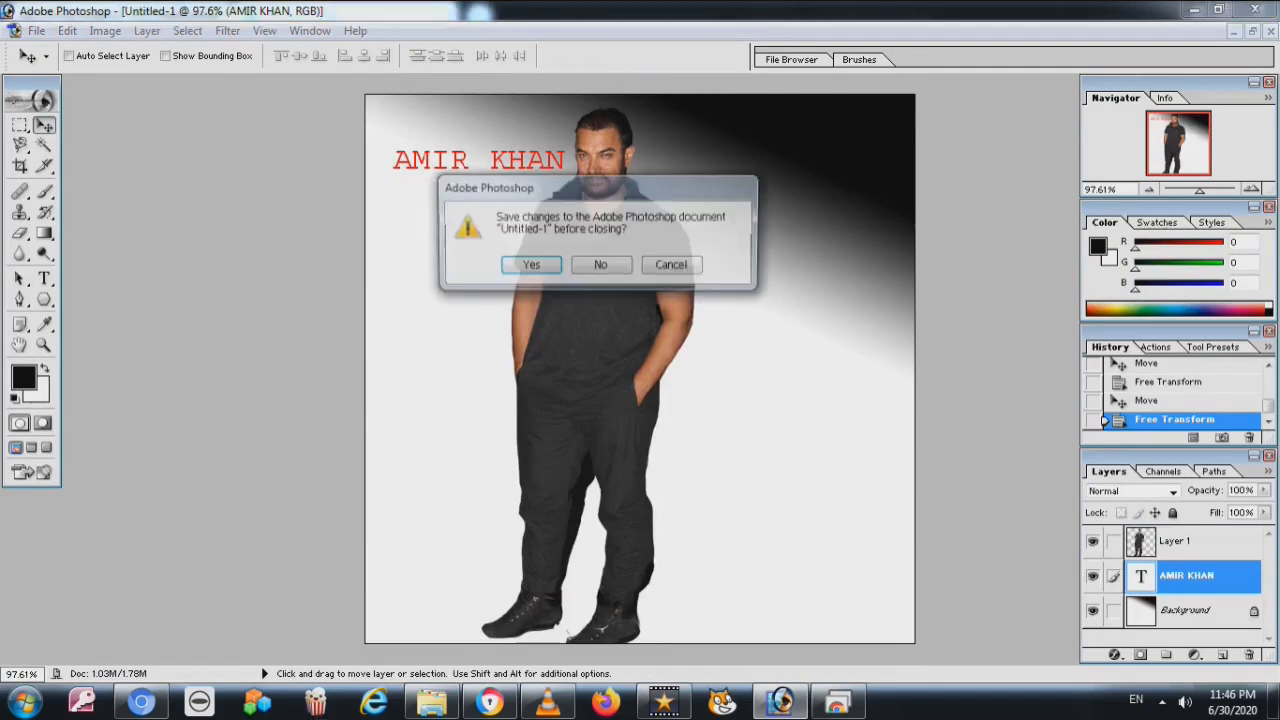
key(Escape)
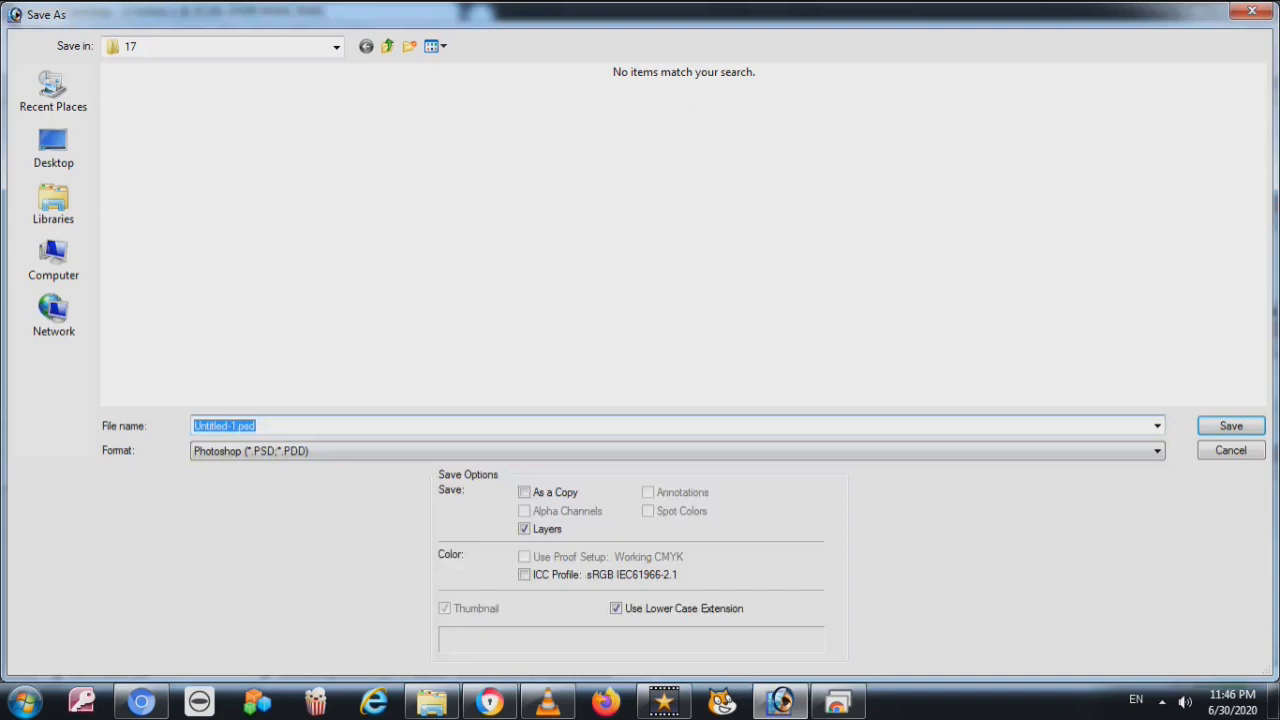
click(678, 451)
double_click(224, 426)
text(AM)
text(IR)
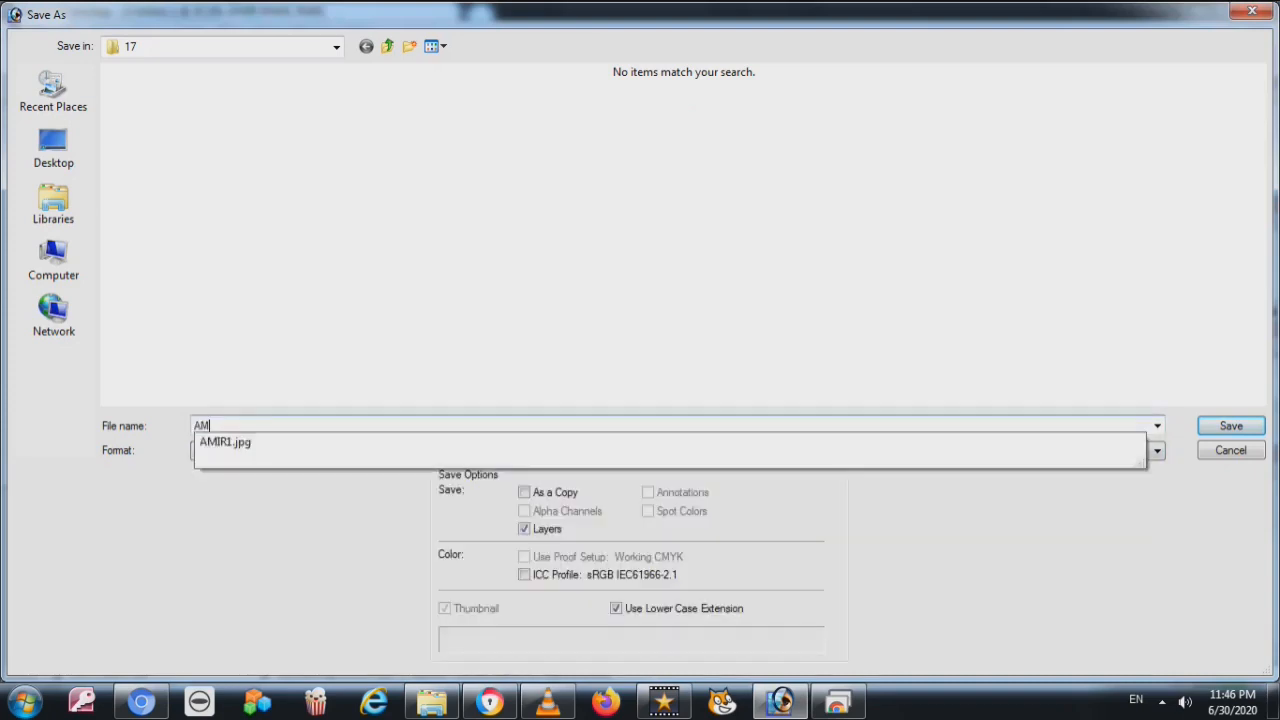
key(Return)
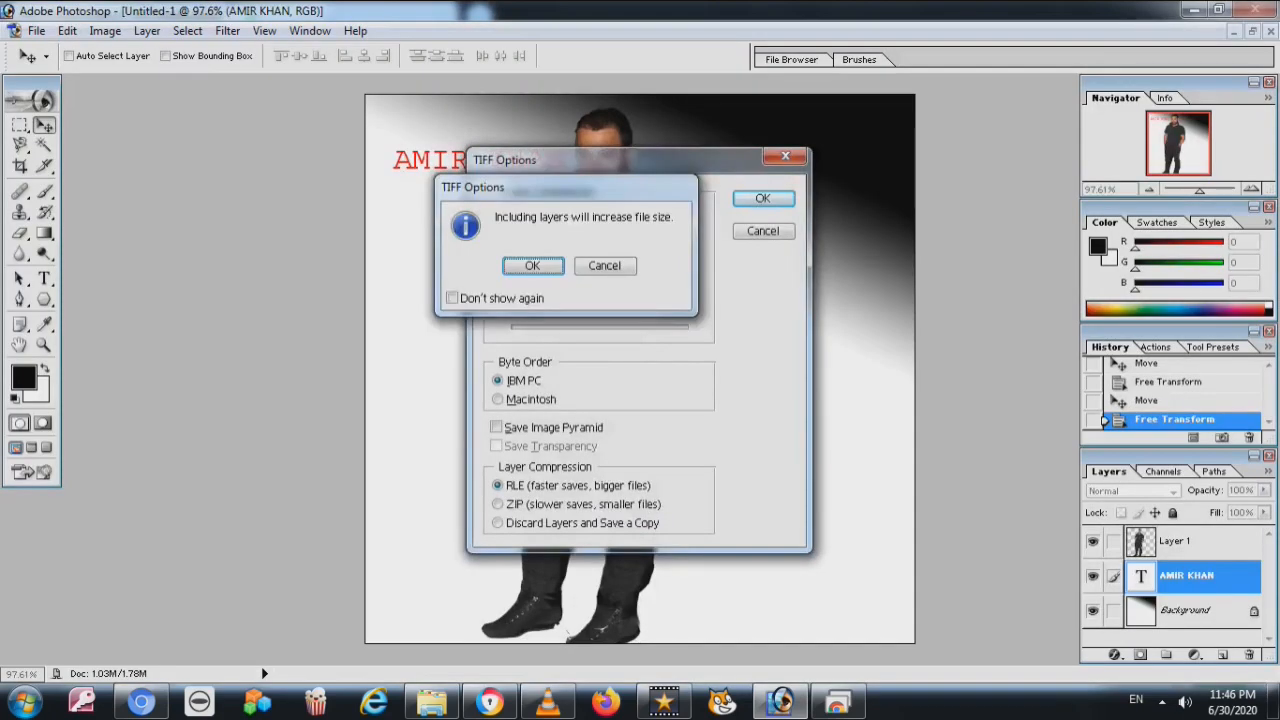
key(Return)
key(Return)
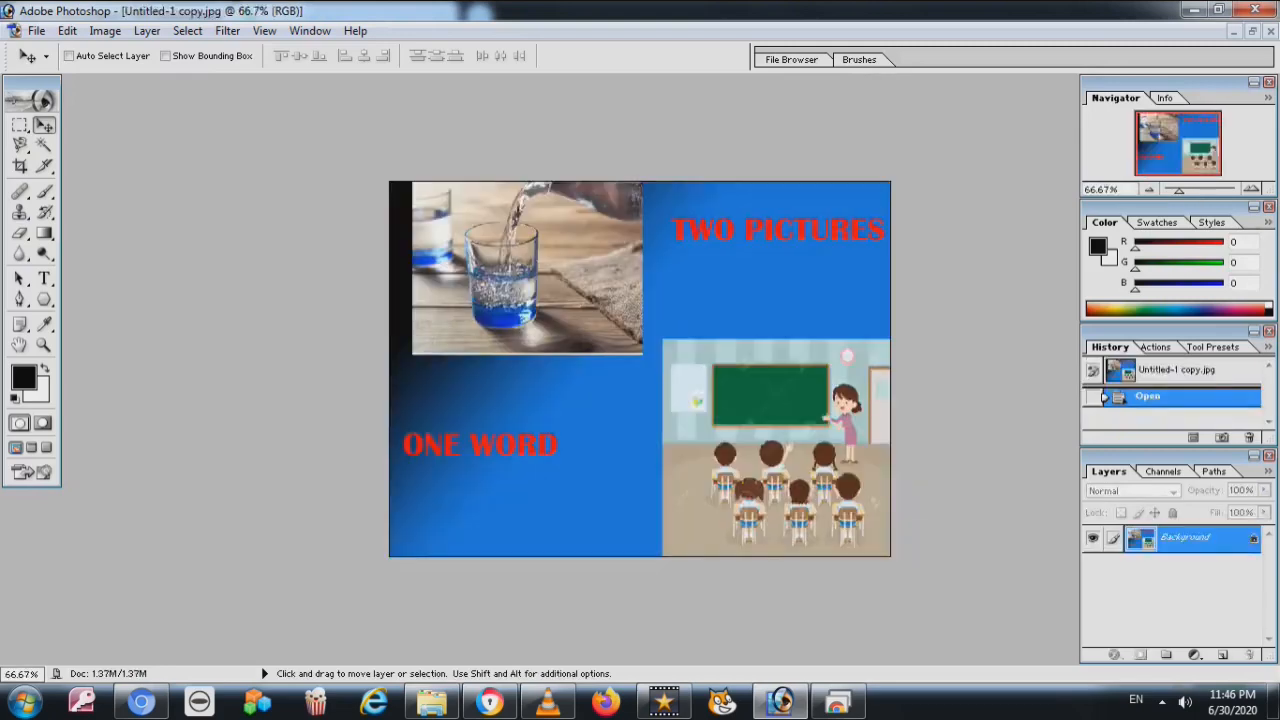
Step: Open the saved AMIR1.jpg and maximize its document window to review the finished picture
click(36, 31)
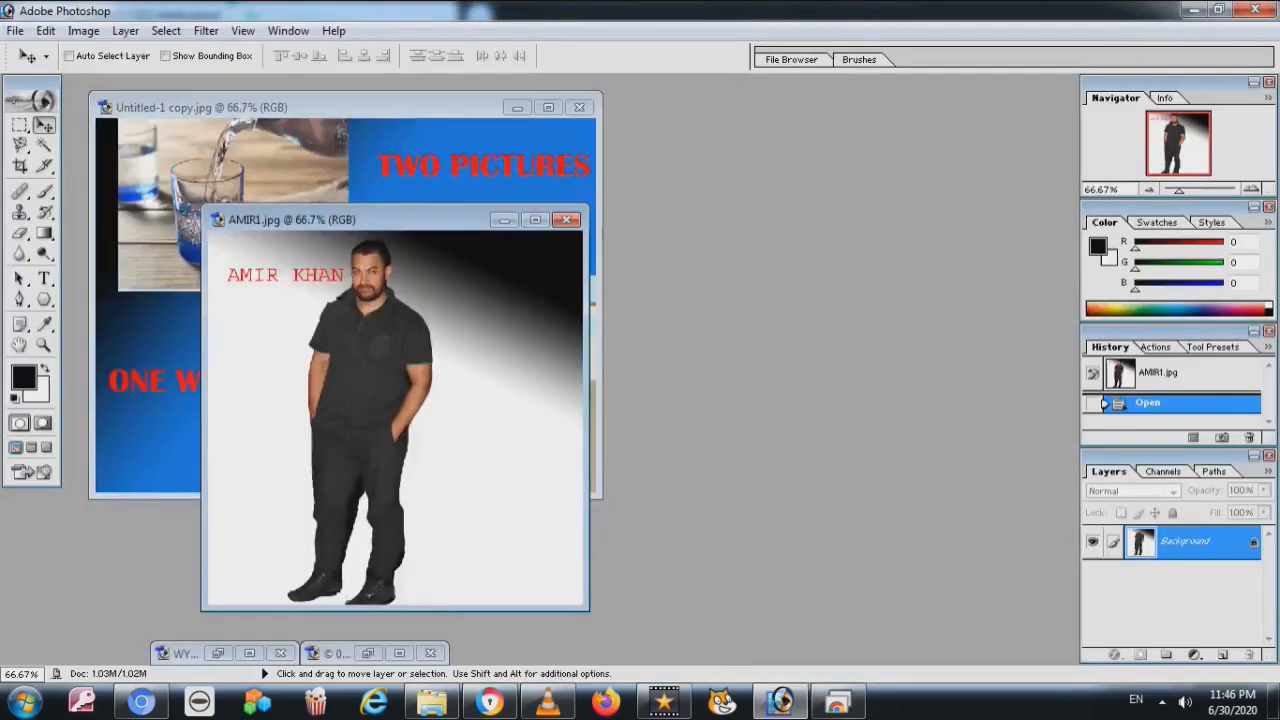
click(535, 220)
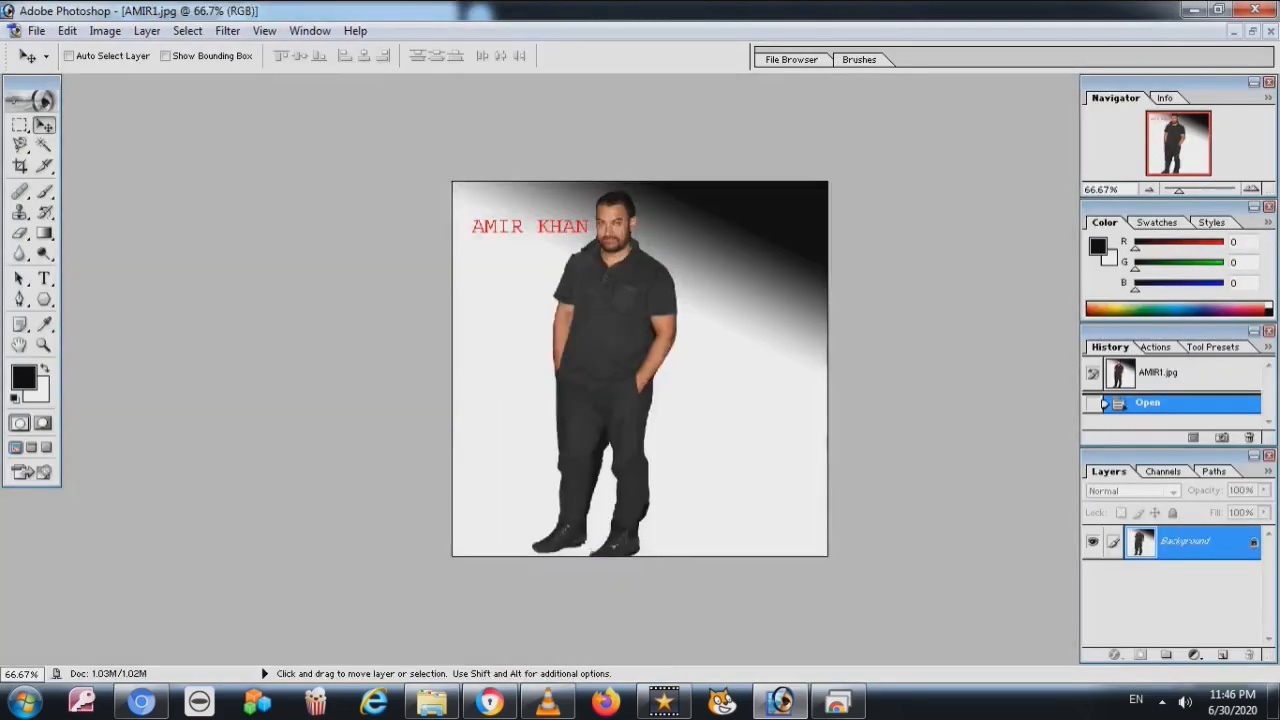
key(Right)
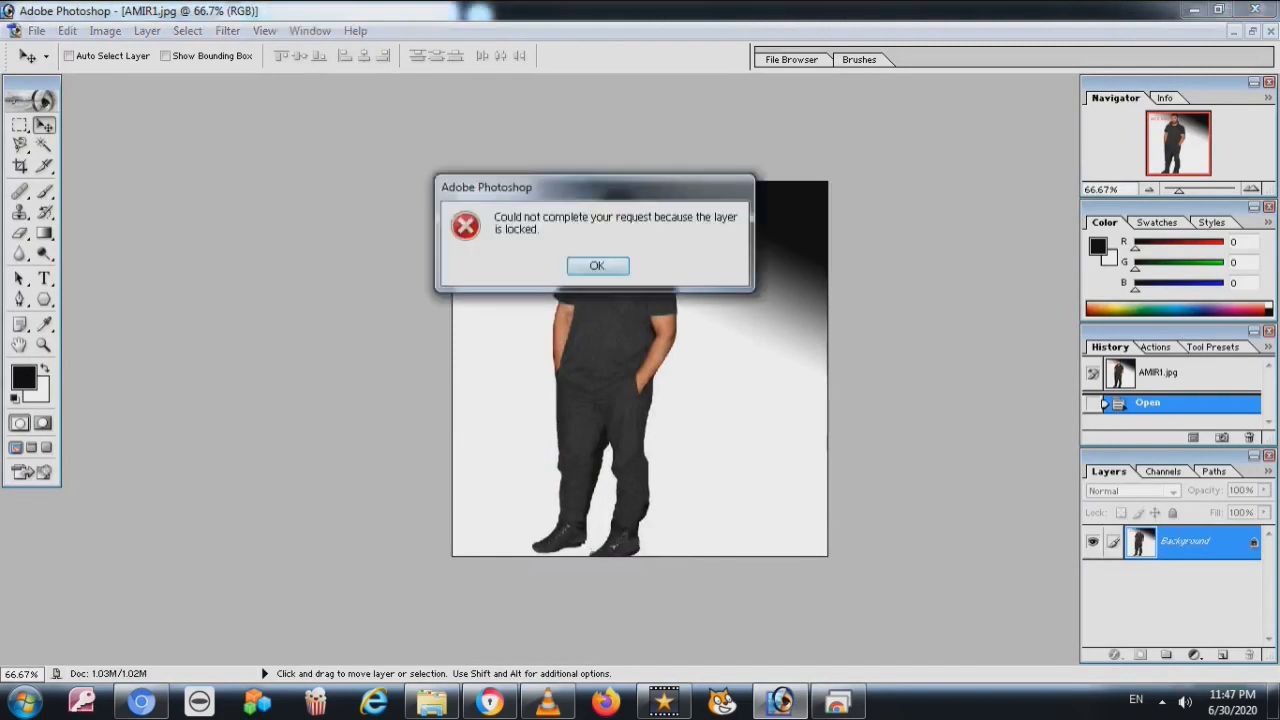
key(Return)
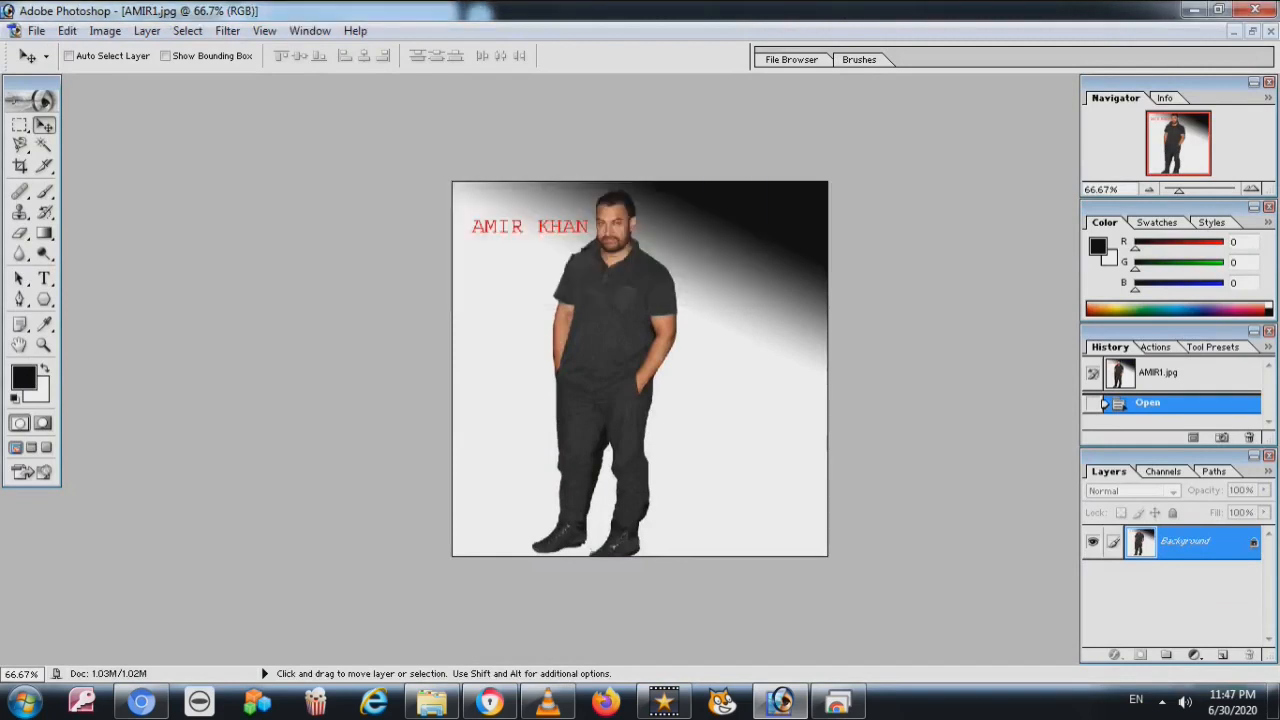
Step: Convert the Background of AMIR1.jpg to a regular layer, try shifting the flattened picture slightly left, and undo the move
double_click(1185, 541)
click(772, 323)
mouse_move(772, 323)
mouse_down()
mouse_move(606, 335)
mouse_move(758, 323)
mouse_up()
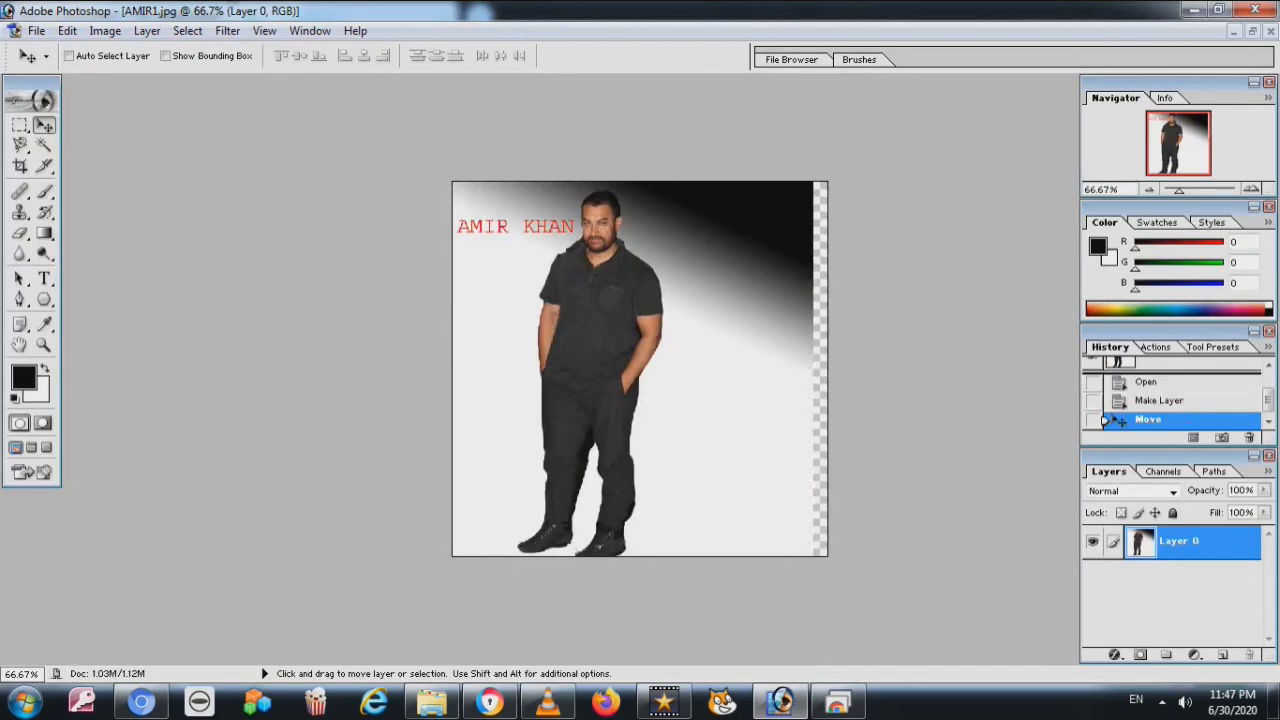
key(ctrl+z)
key(ctrl+o)
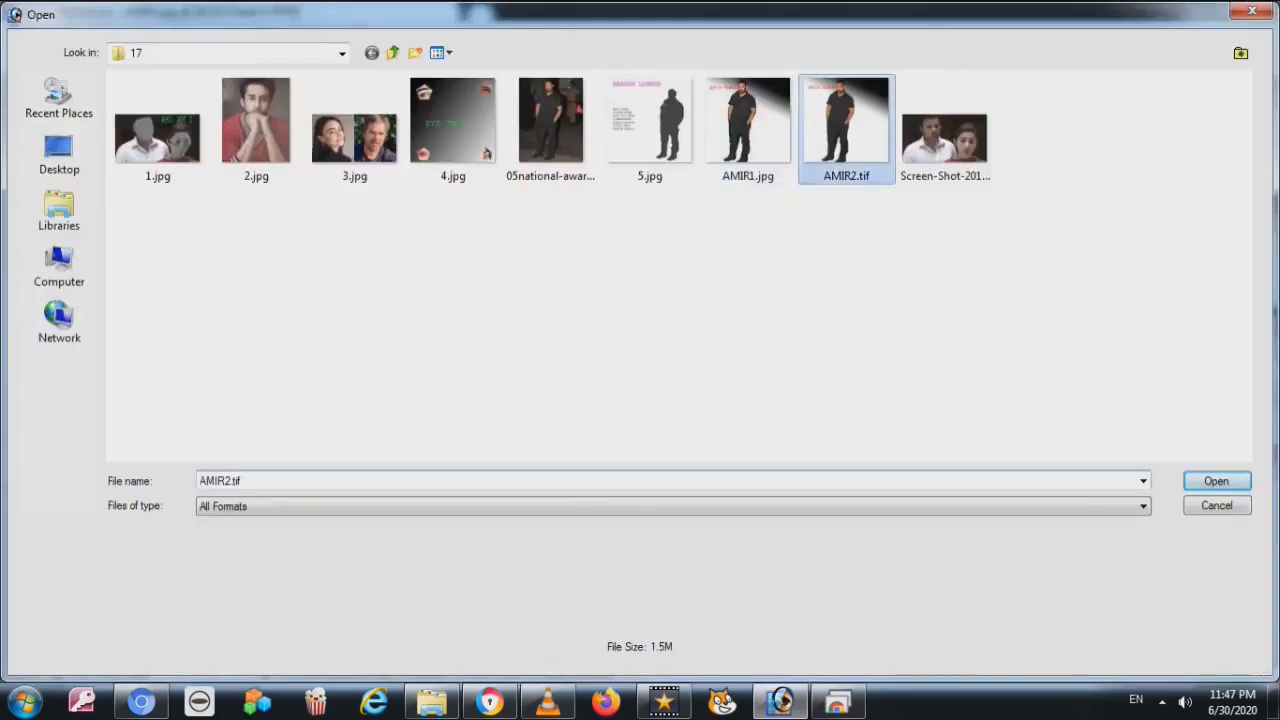
key(Return)
click(543, 227)
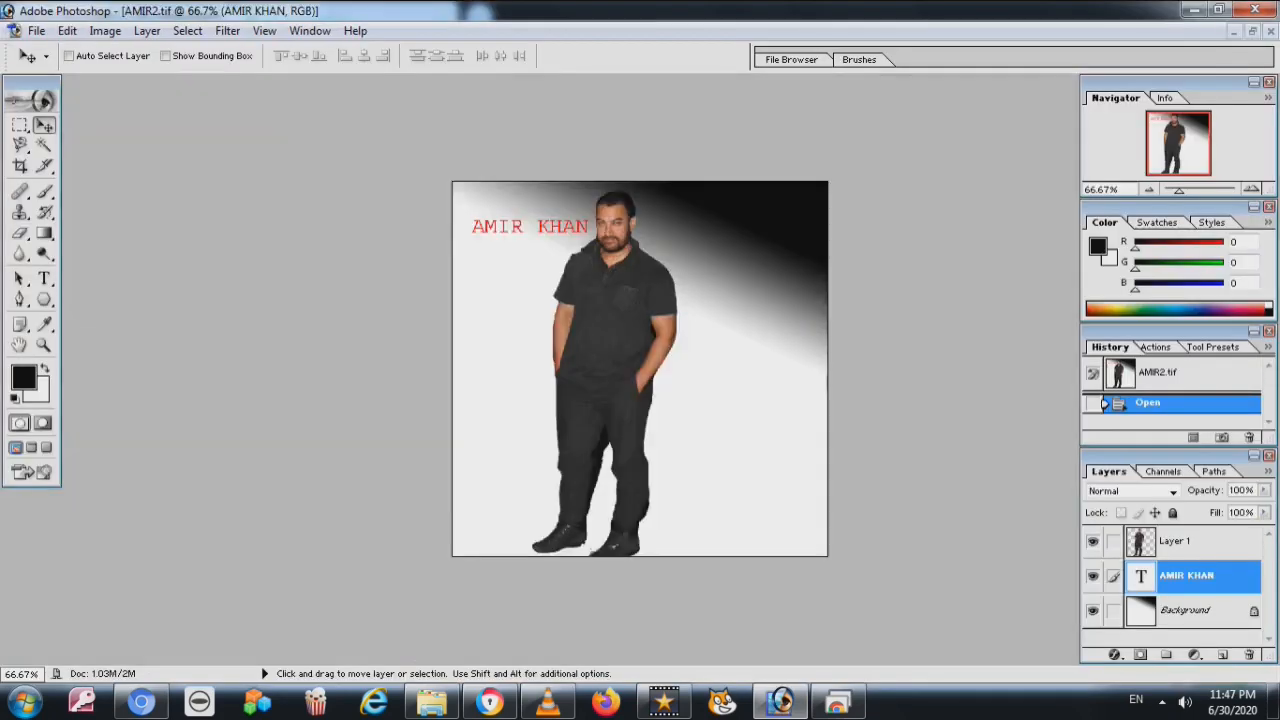
drag(540, 227, 723, 215)
drag(615, 320, 595, 312)
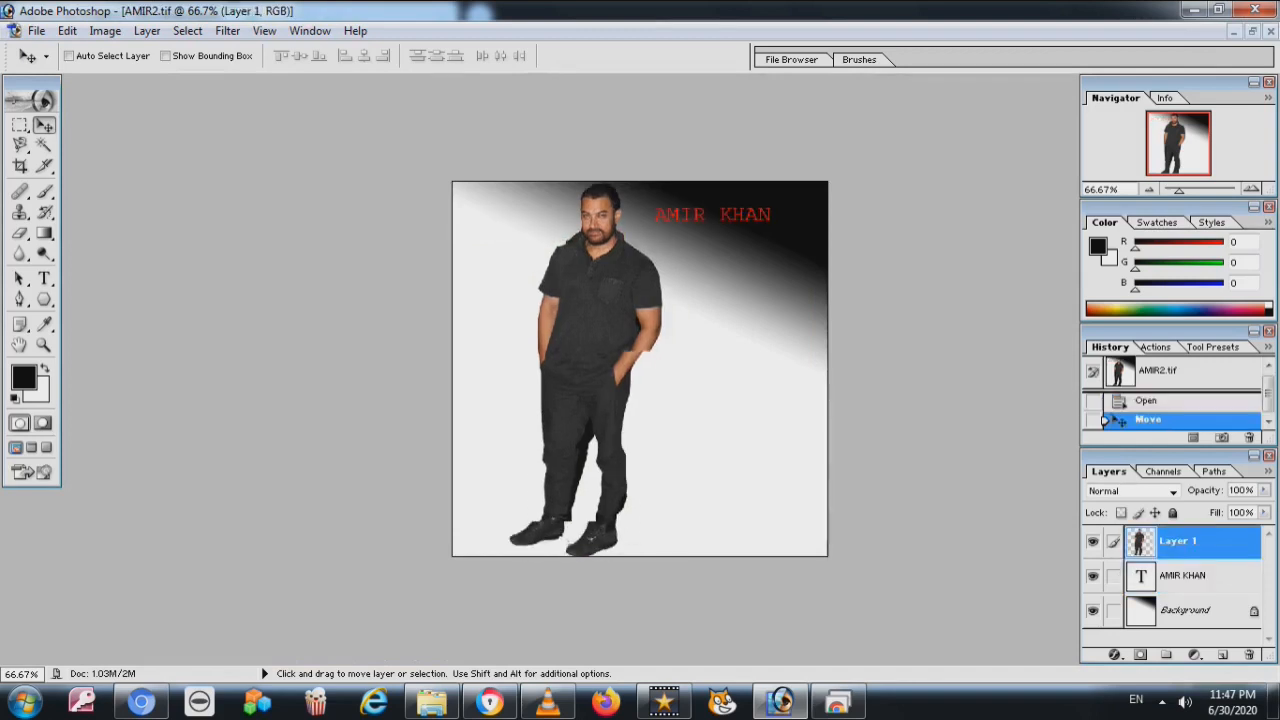
Step: Open A5.jpg from folder 7 inside the GROUP folder in Documents
key(ctrl+o)
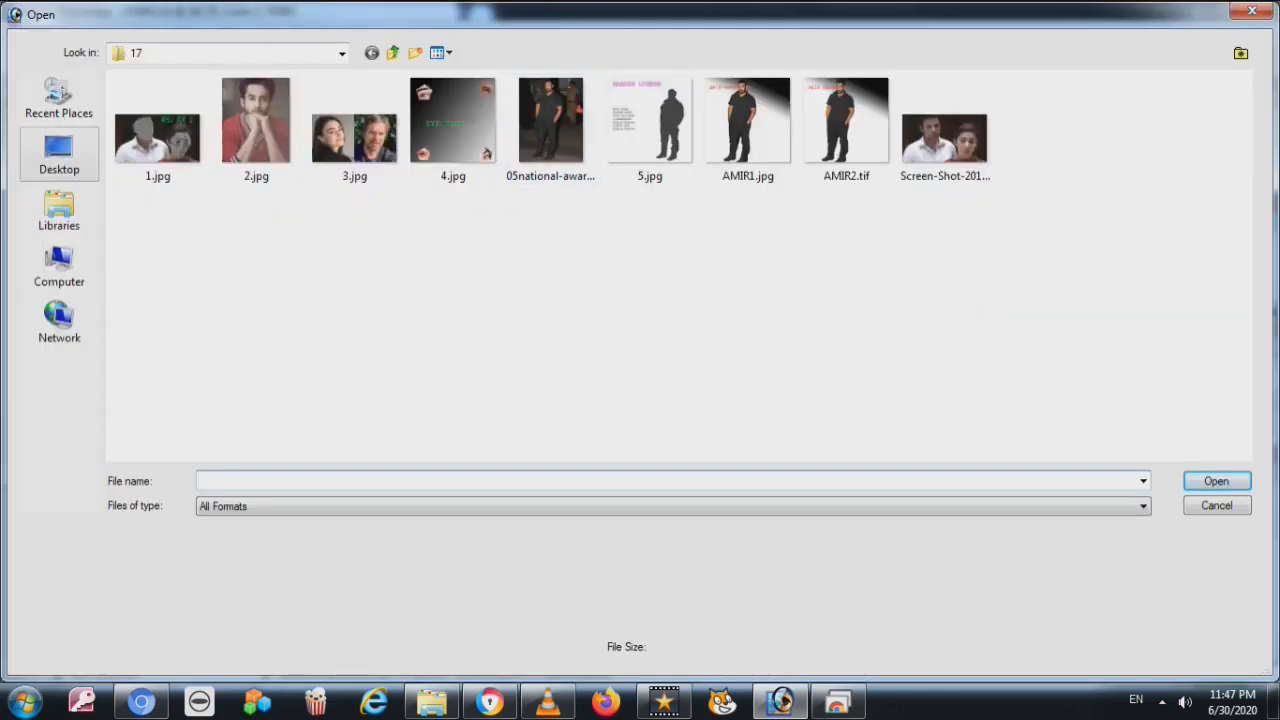
click(59, 155)
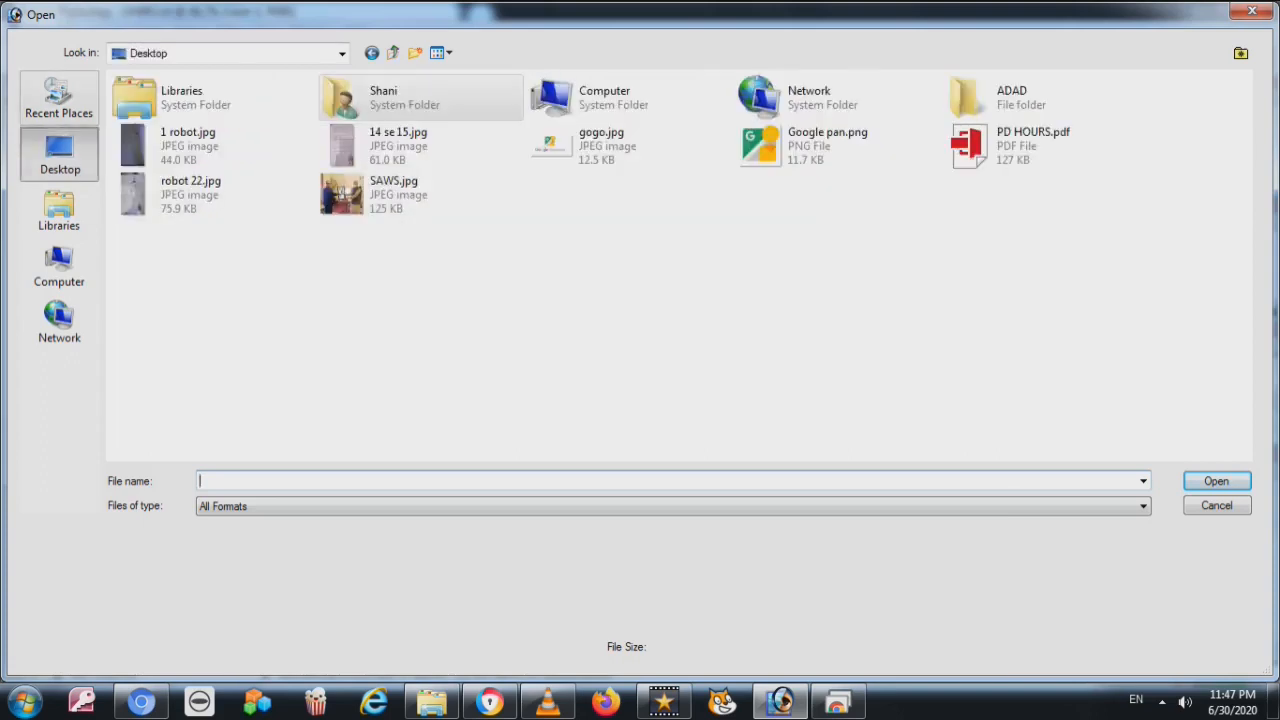
click(155, 104)
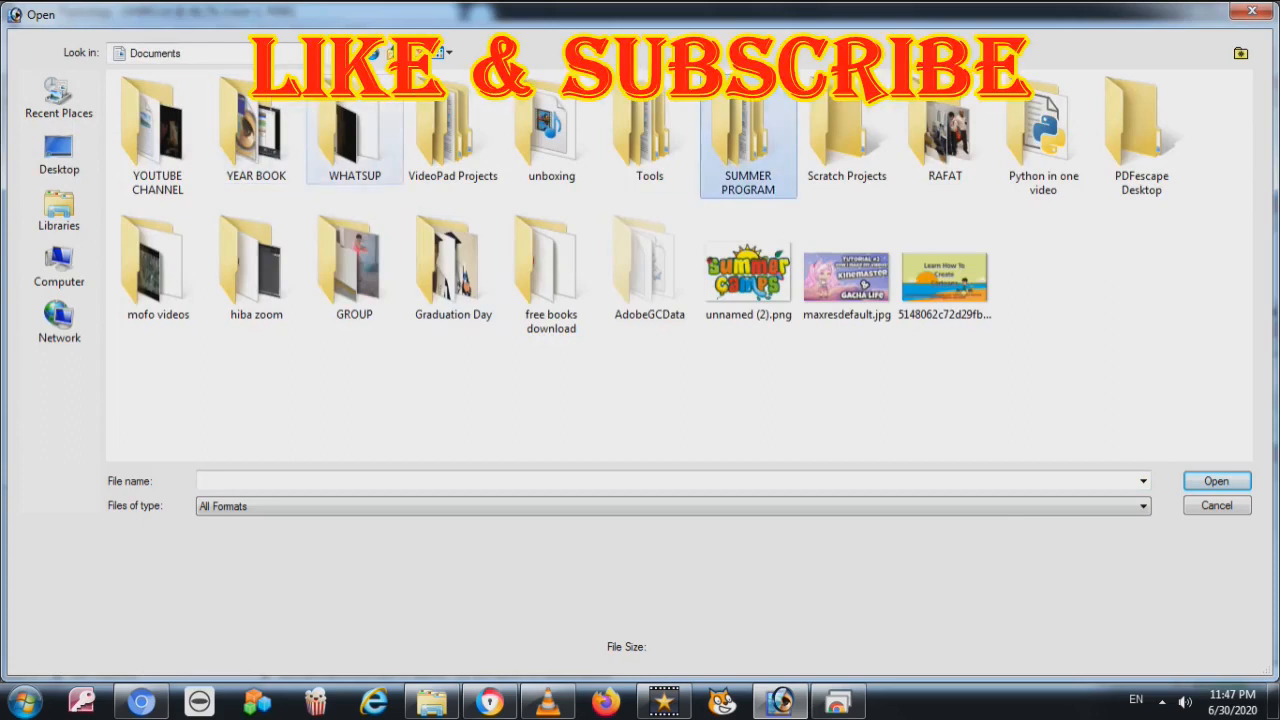
double_click(354, 265)
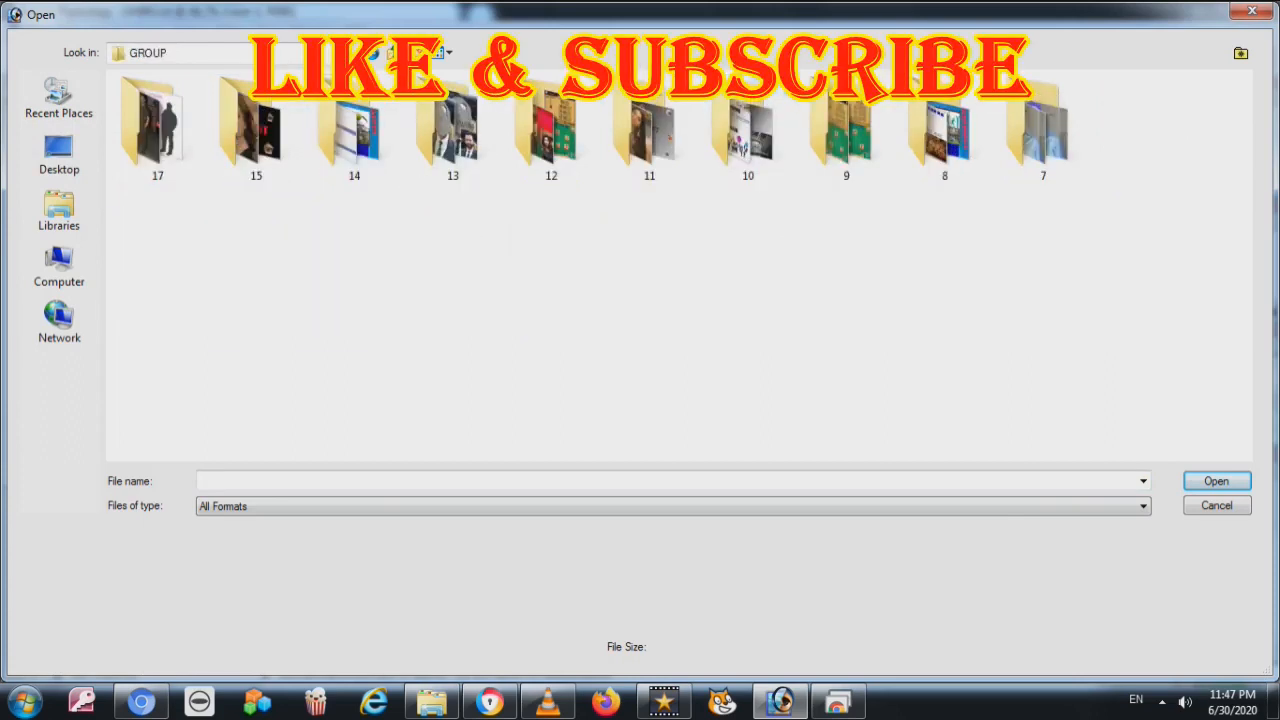
double_click(155, 125)
click(374, 54)
double_click(968, 130)
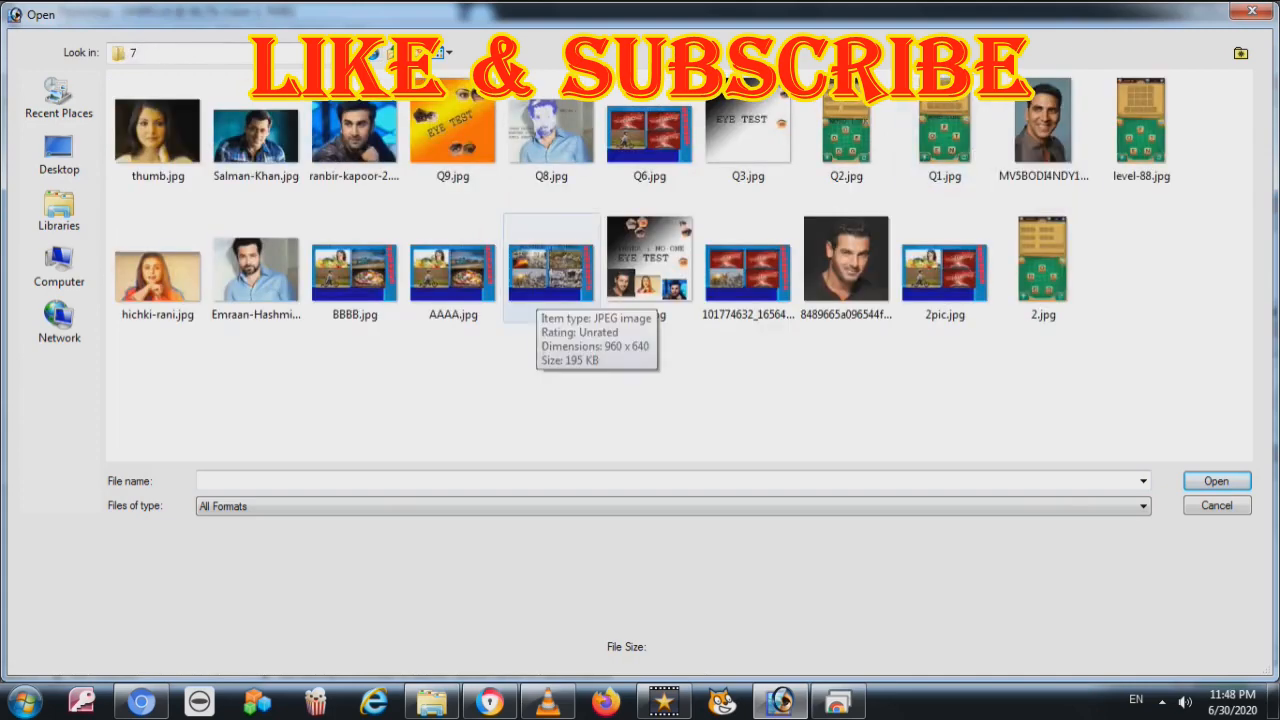
double_click(540, 295)
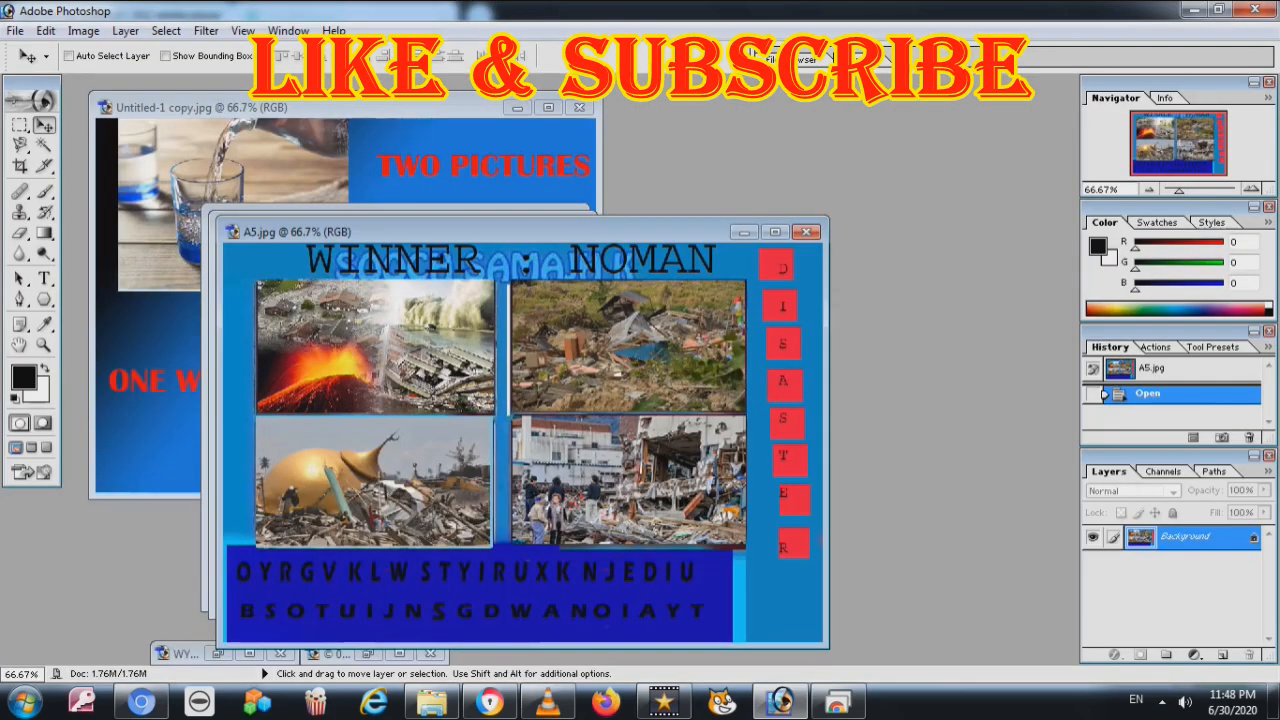
Step: Place the A5.jpg window beside AMIR2.tif and copy the man's layer from AMIR2.tif into A5.jpg
click(775, 232)
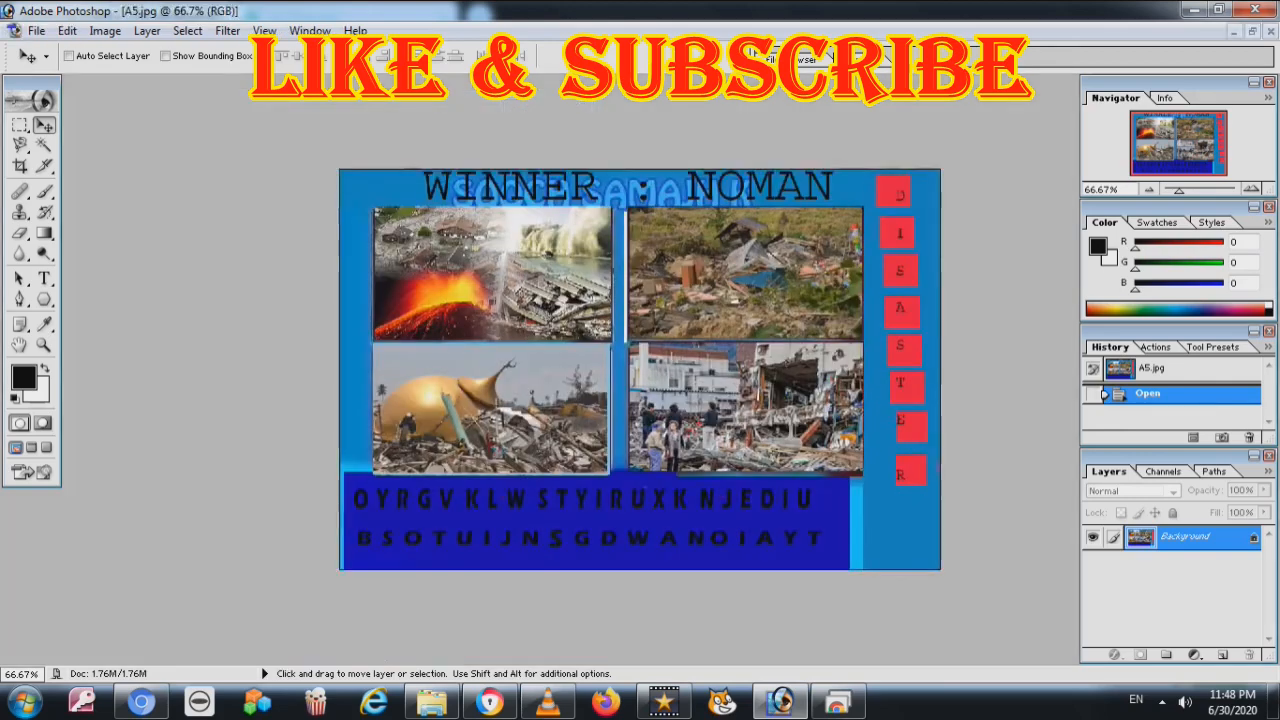
click(1252, 32)
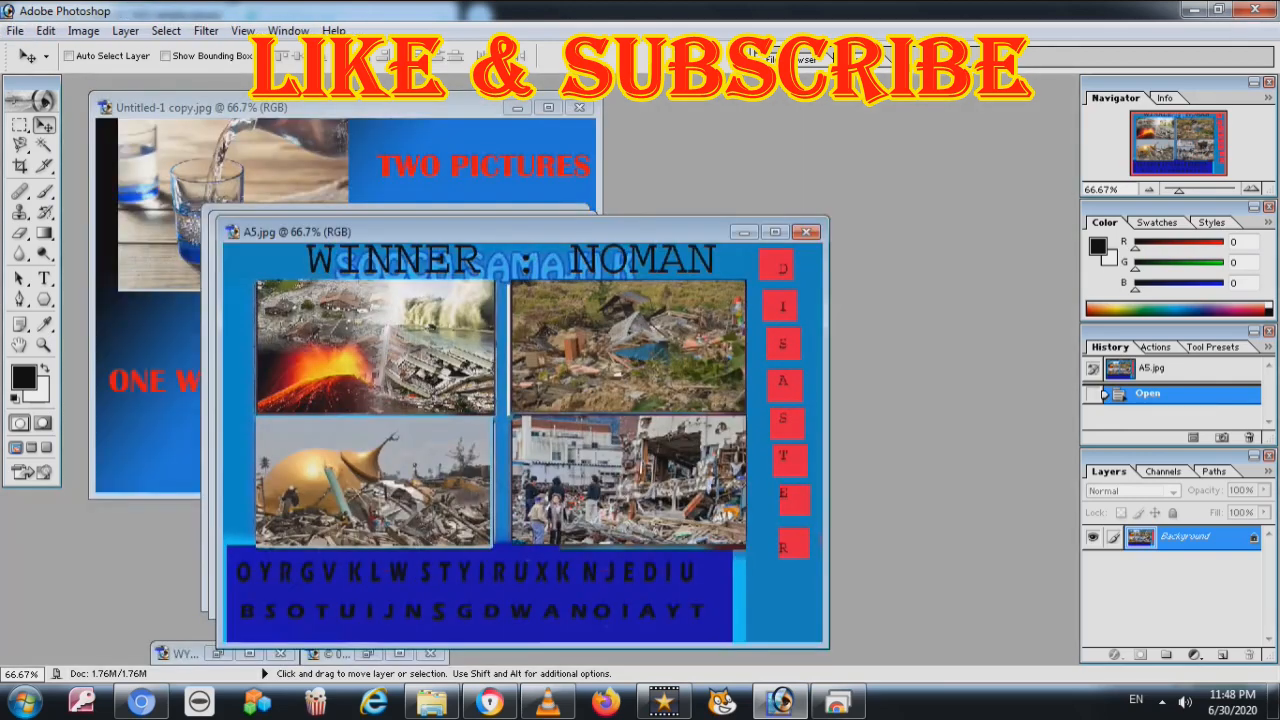
drag(450, 232, 717, 148)
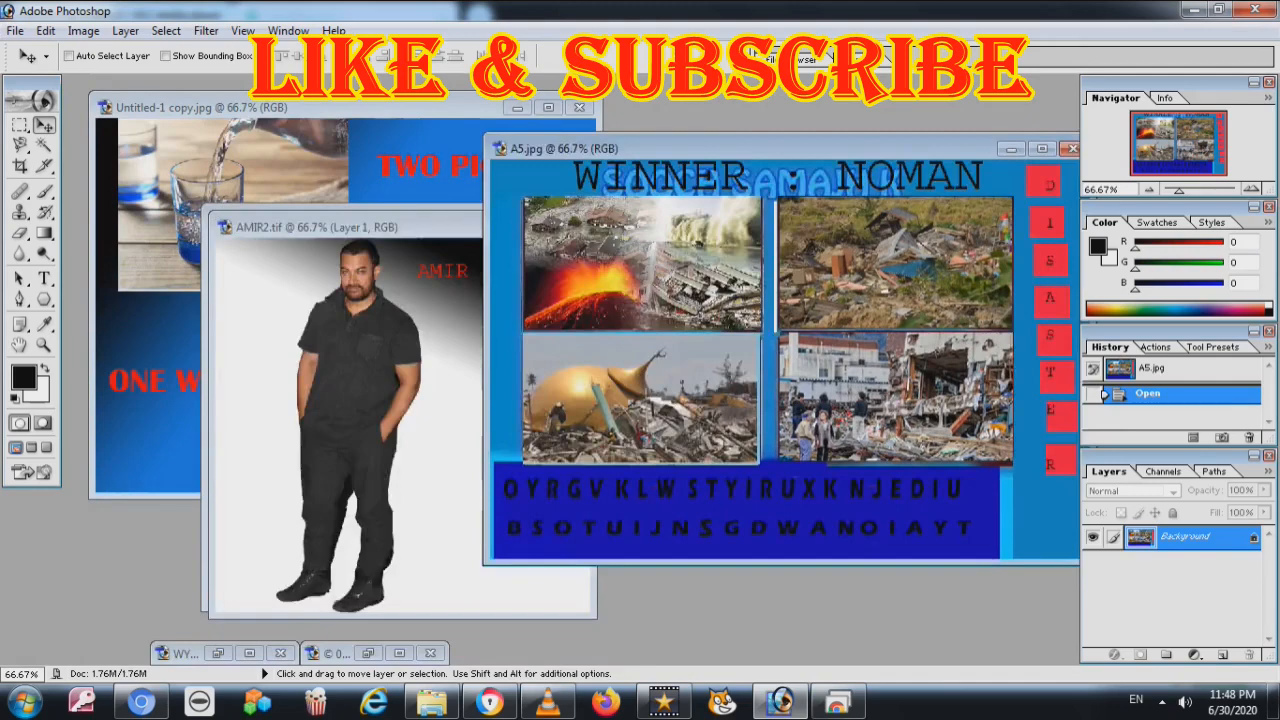
click(410, 228)
drag(358, 352, 711, 390)
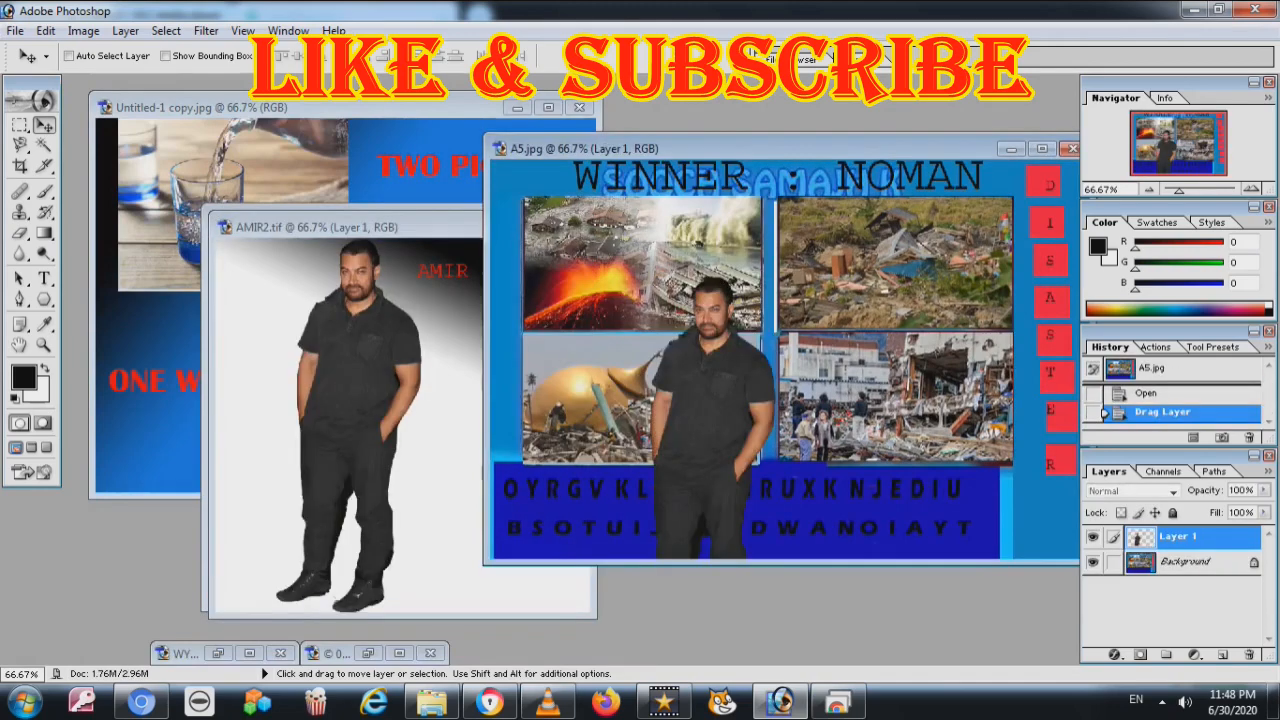
Step: Maximize A5.jpg, scale the man to about 34% with Free Transform, and stand him at the right side of the lower-left disaster photo
click(1042, 149)
drag(562, 400, 574, 342)
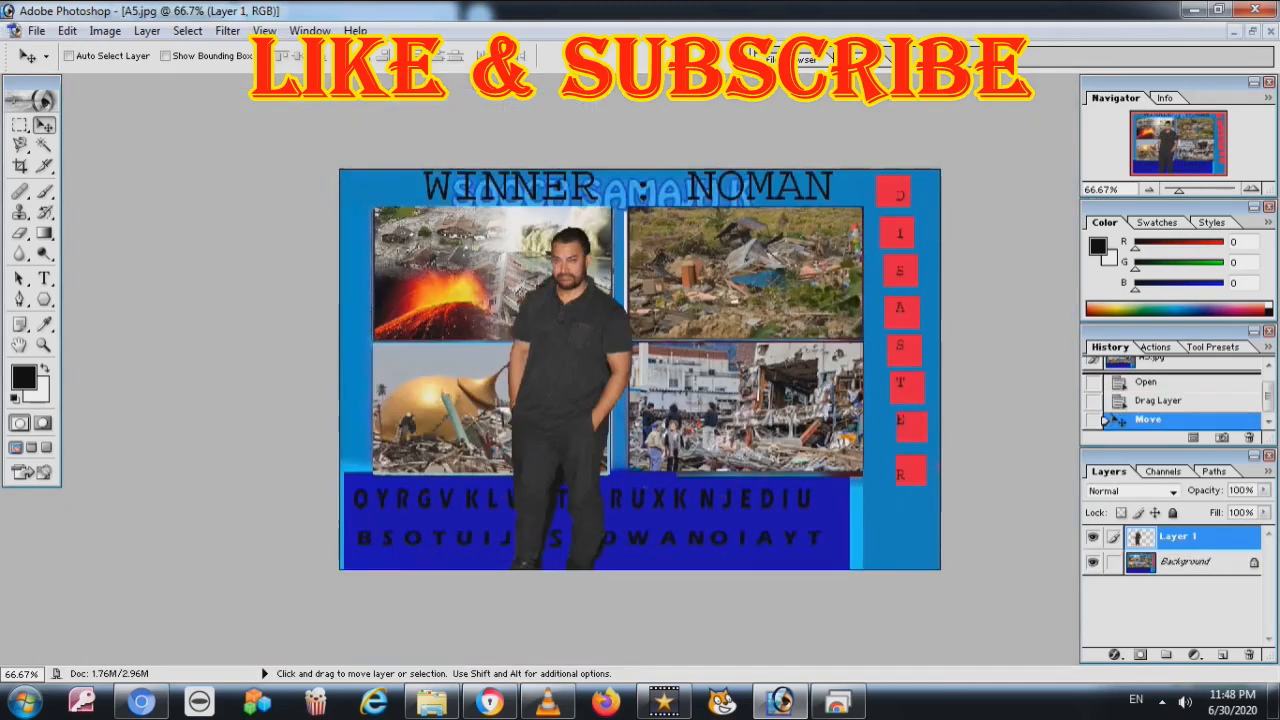
key(ctrl+t)
drag(635, 602, 575, 449)
drag(533, 339, 562, 370)
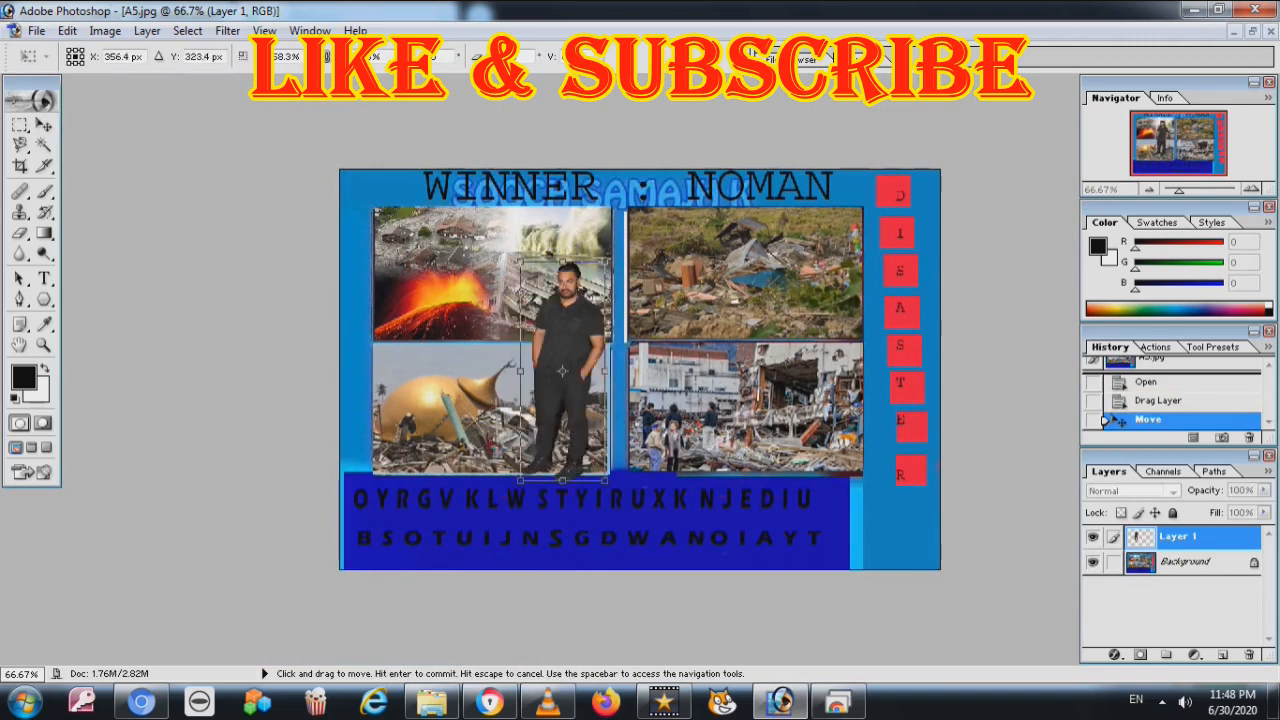
drag(608, 258, 573, 350)
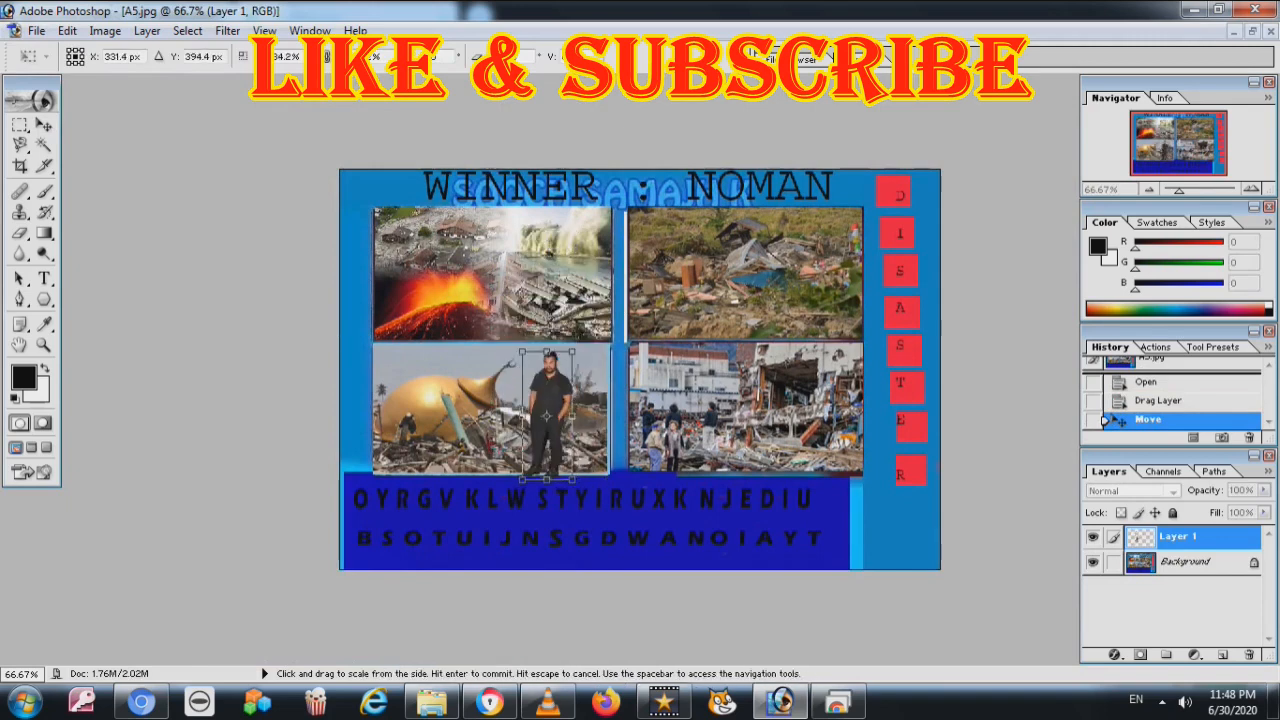
drag(549, 412, 562, 406)
key(Return)
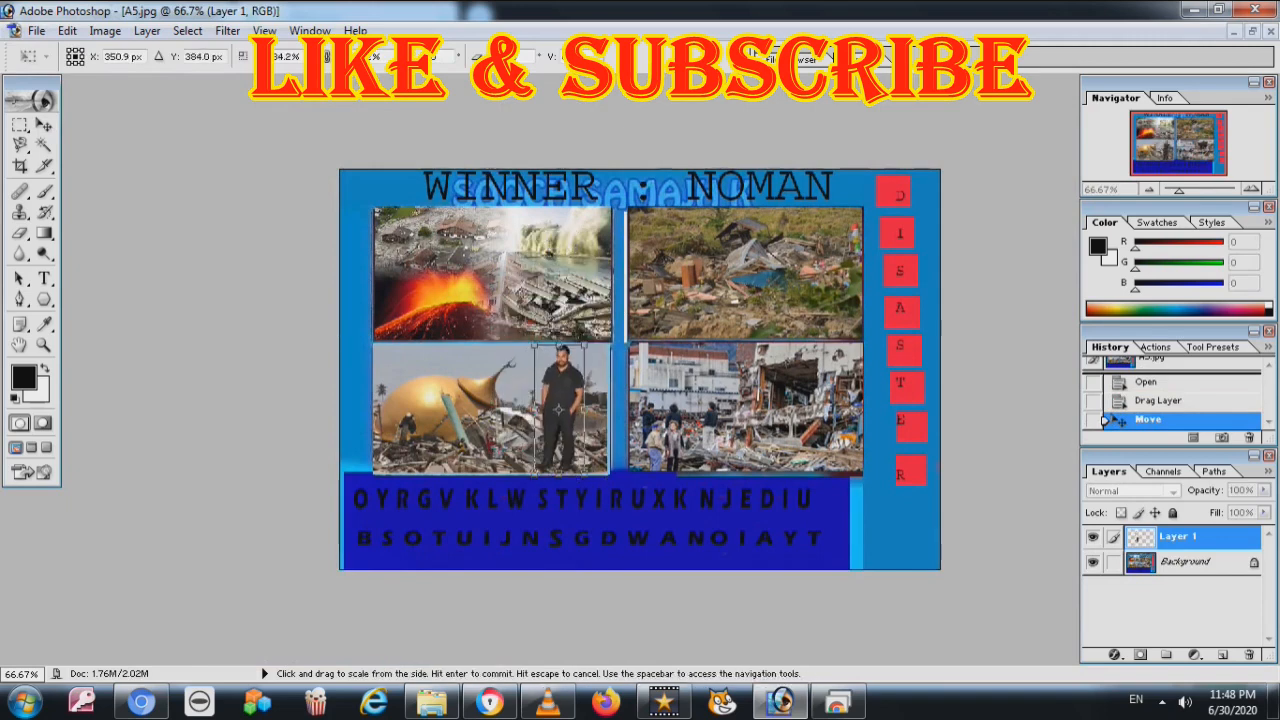